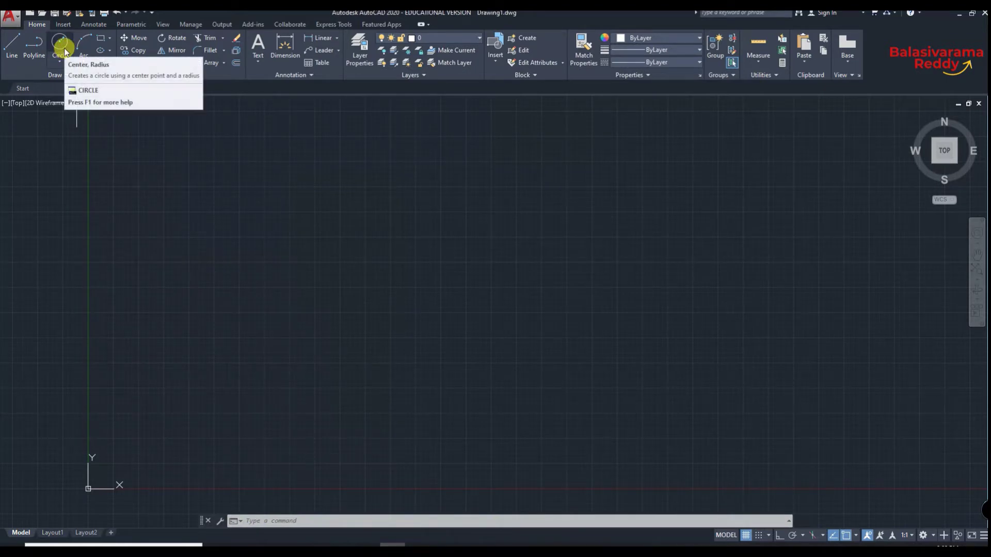
# - Draw a radius-10 circle with the C command, centred near the lower left
pyautogui.click(256, 520)
pyautogui.write('c')
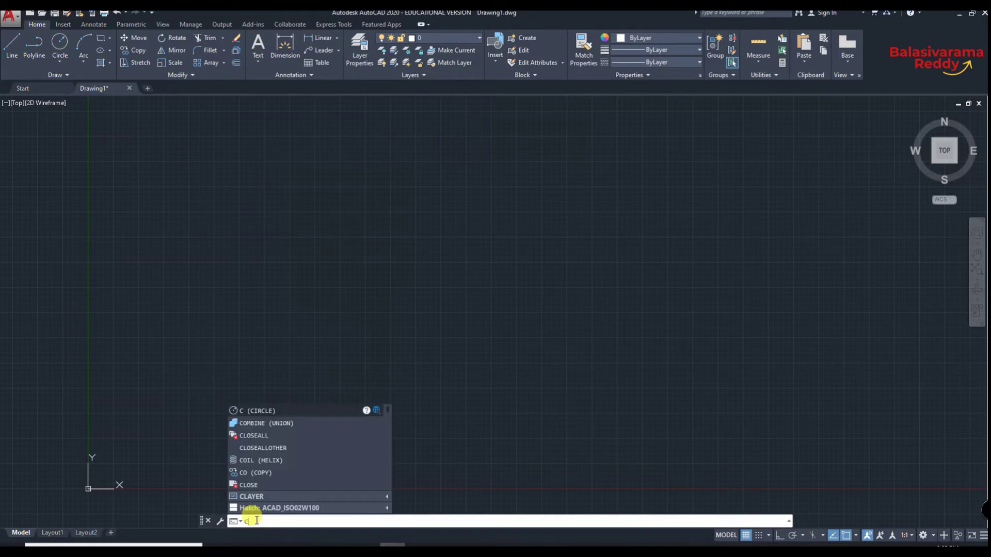
pyautogui.press('Return')
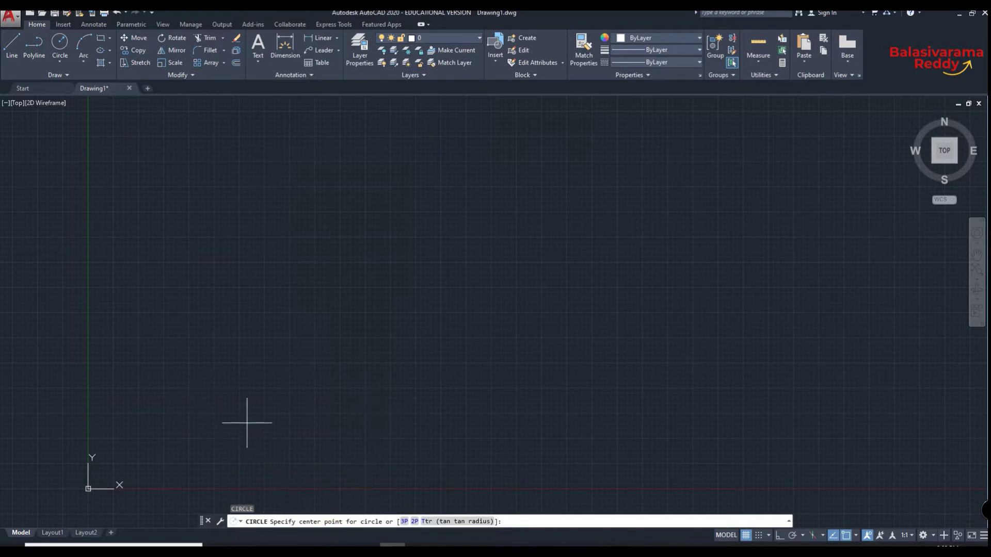
pyautogui.click(212, 393)
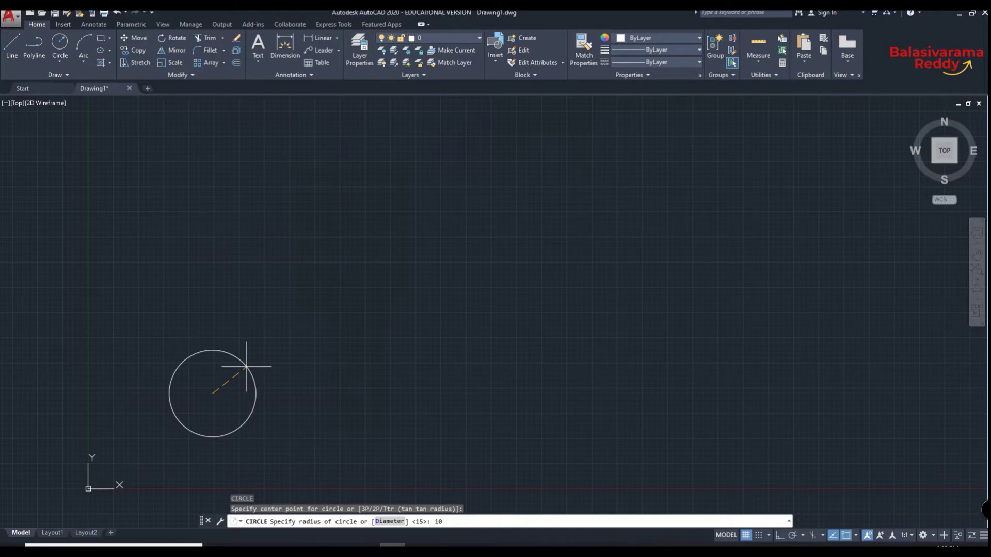
pyautogui.press('Return')
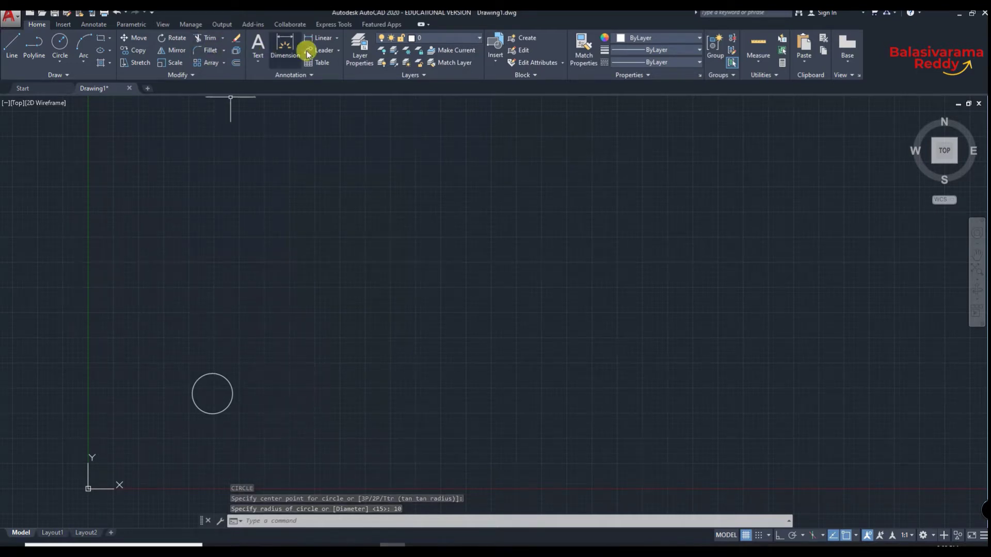
# - Add an R10 radius dimension to the first circle, placed above and to its right
pyautogui.click(337, 39)
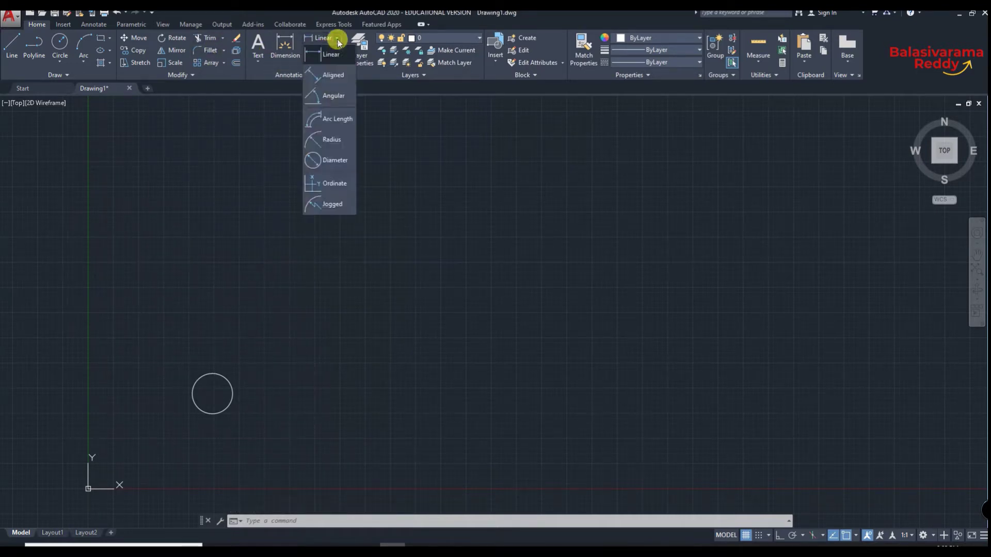
pyautogui.click(332, 140)
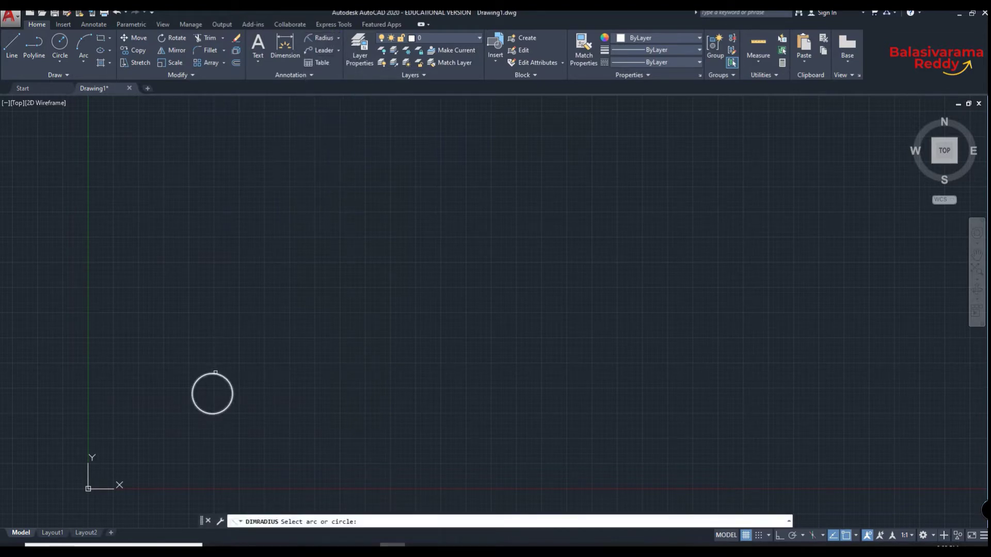
pyautogui.click(211, 374)
pyautogui.click(238, 367)
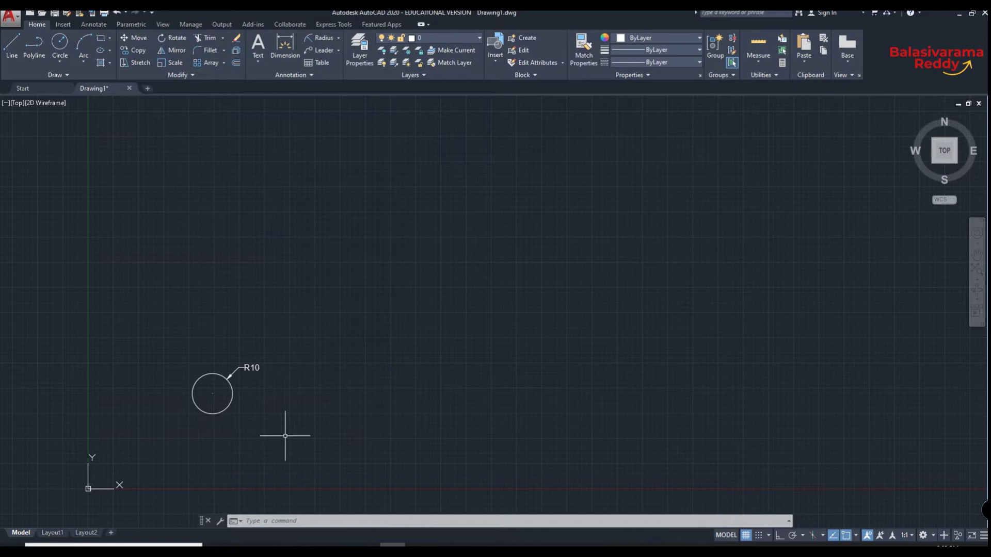
# - Draw a second circle using the Diameter option with value 20.225, right of the first
pyautogui.click(262, 520)
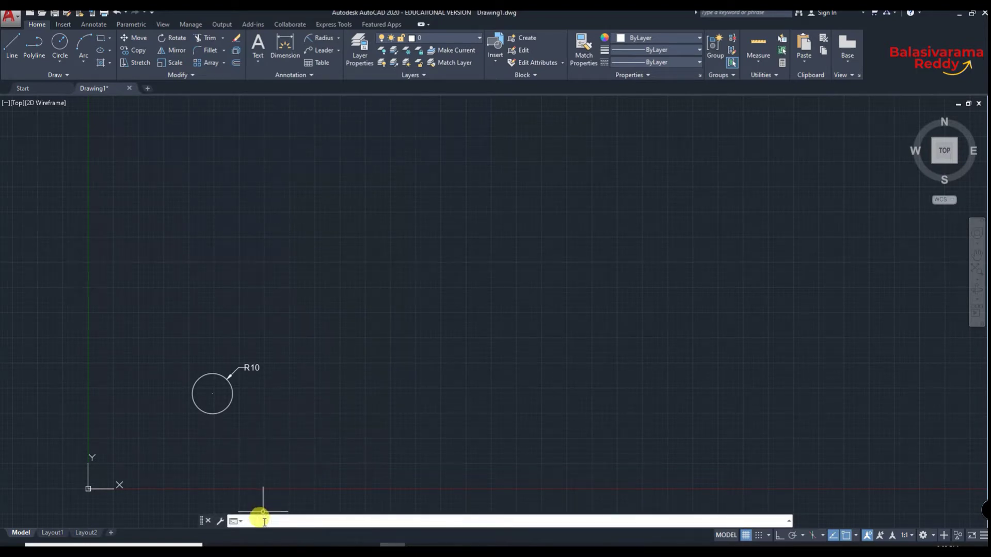
pyautogui.write('c')
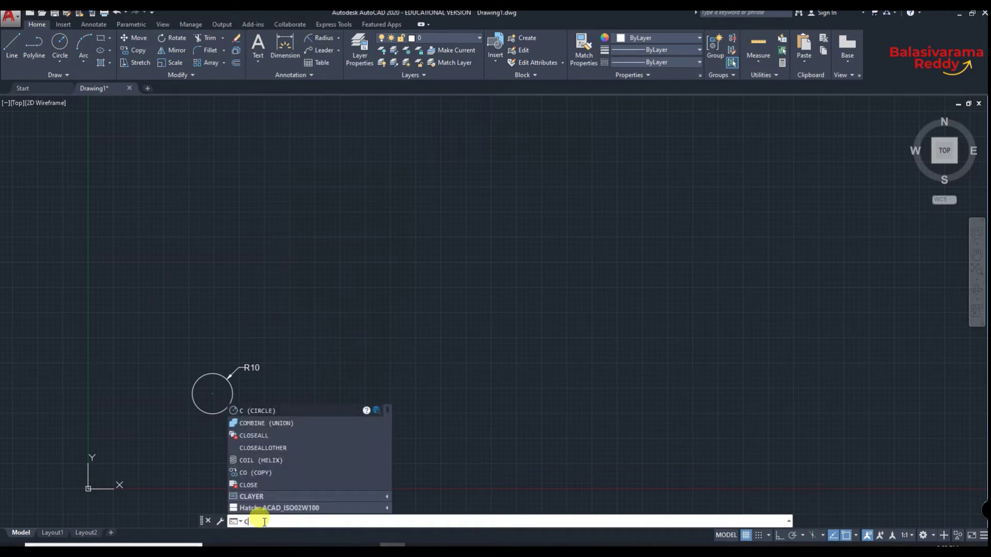
pyautogui.press('Return')
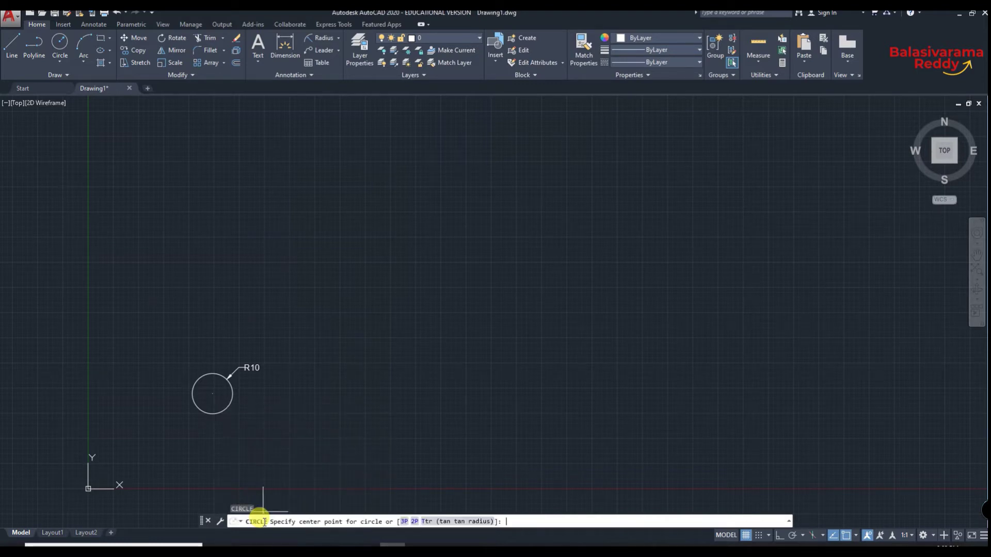
pyautogui.click(321, 374)
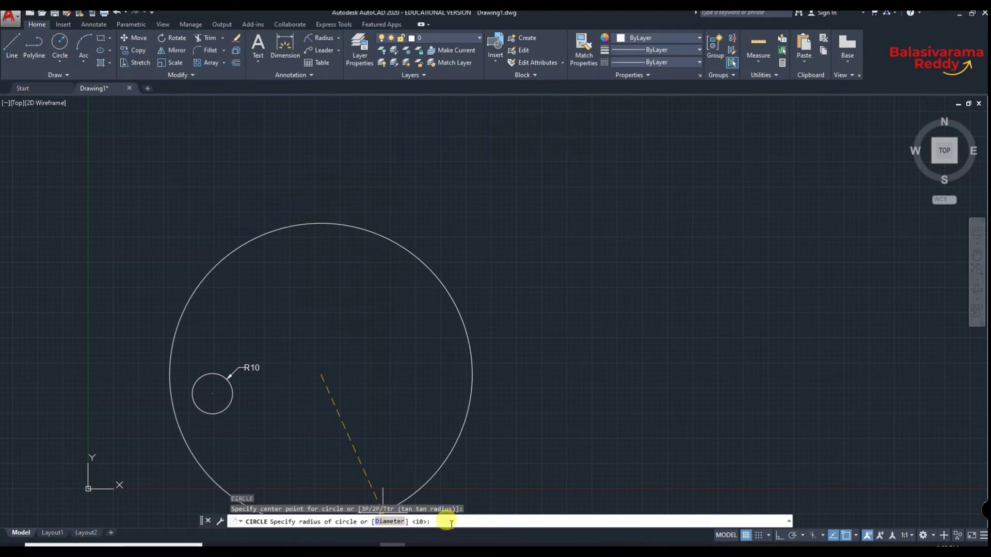
pyautogui.write('d')
pyautogui.press('Return')
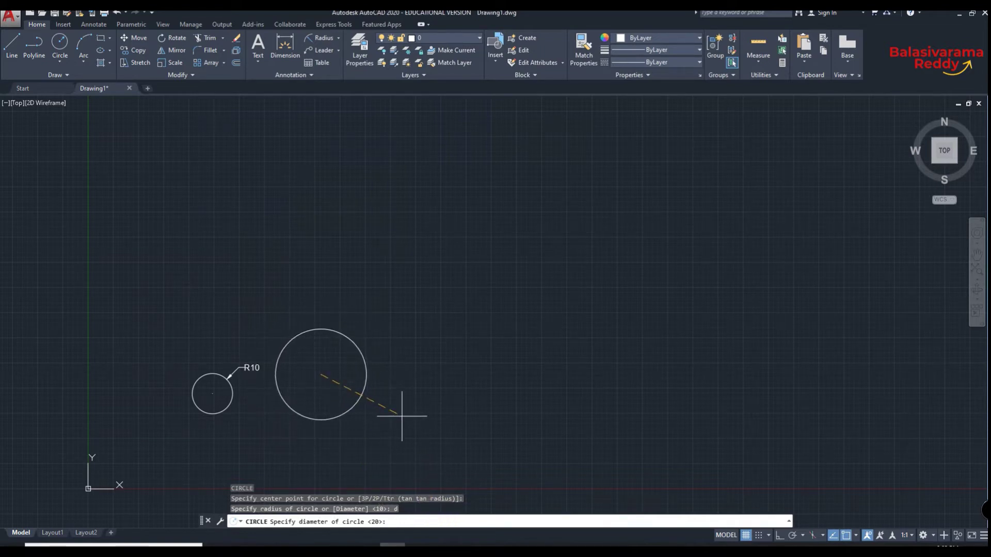
pyautogui.write('0.225')
pyautogui.press('Return')
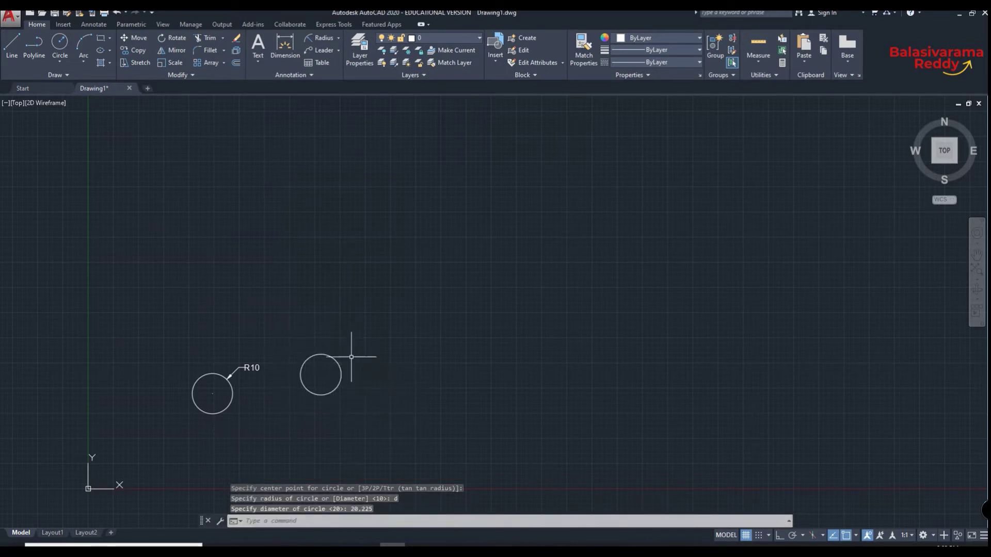
# - Dimension the second circle with a Ø20 diameter label placed above-right of it
pyautogui.click(336, 39)
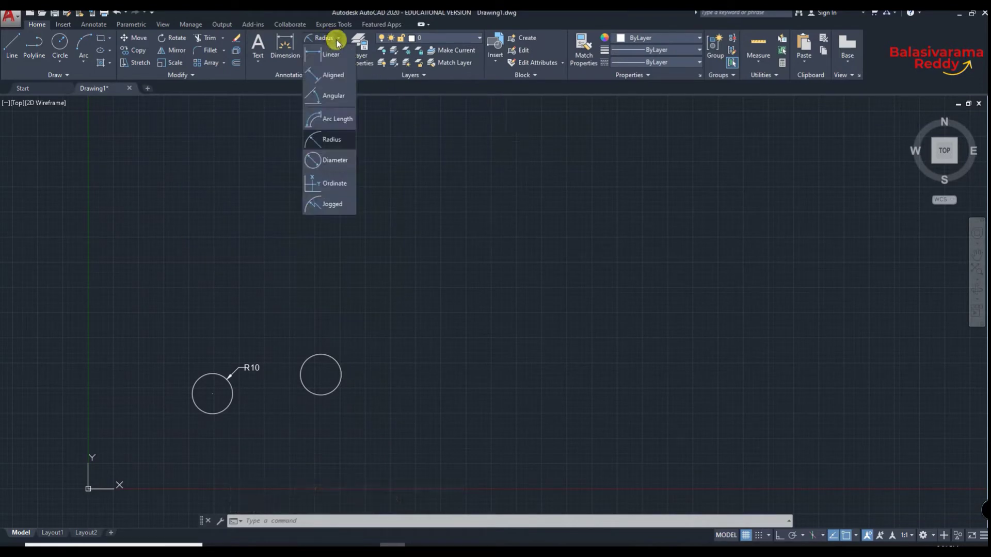
pyautogui.click(327, 159)
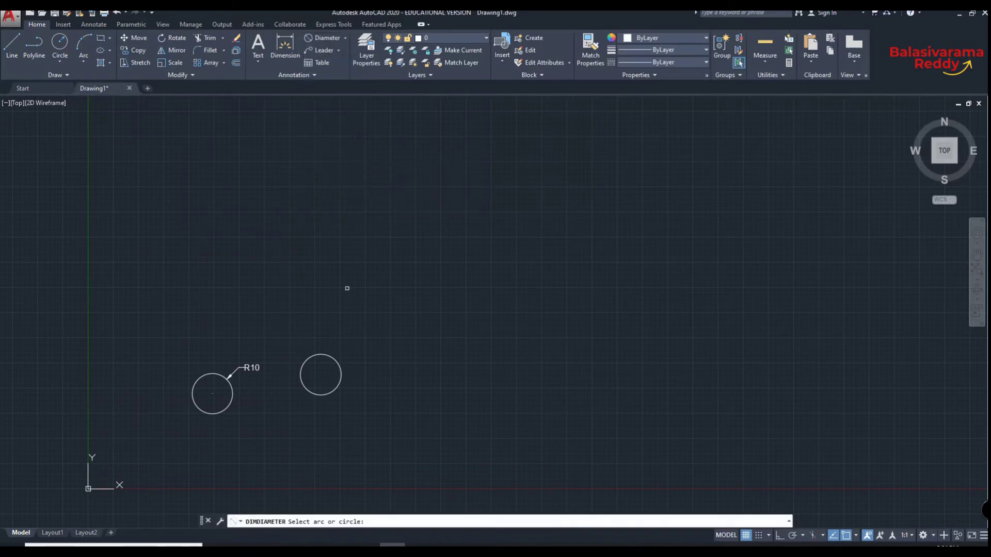
pyautogui.click(338, 363)
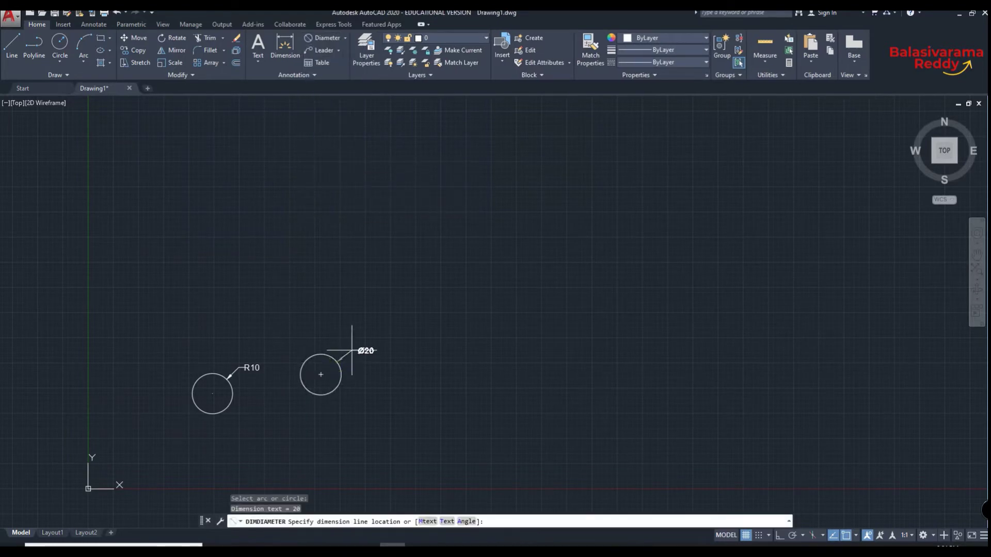
pyautogui.click(355, 349)
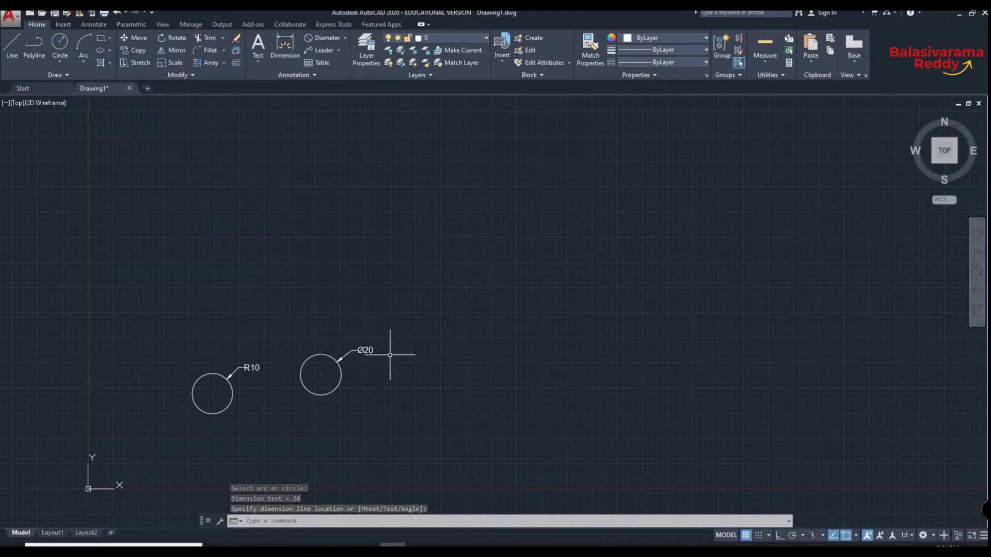
pyautogui.click(305, 521)
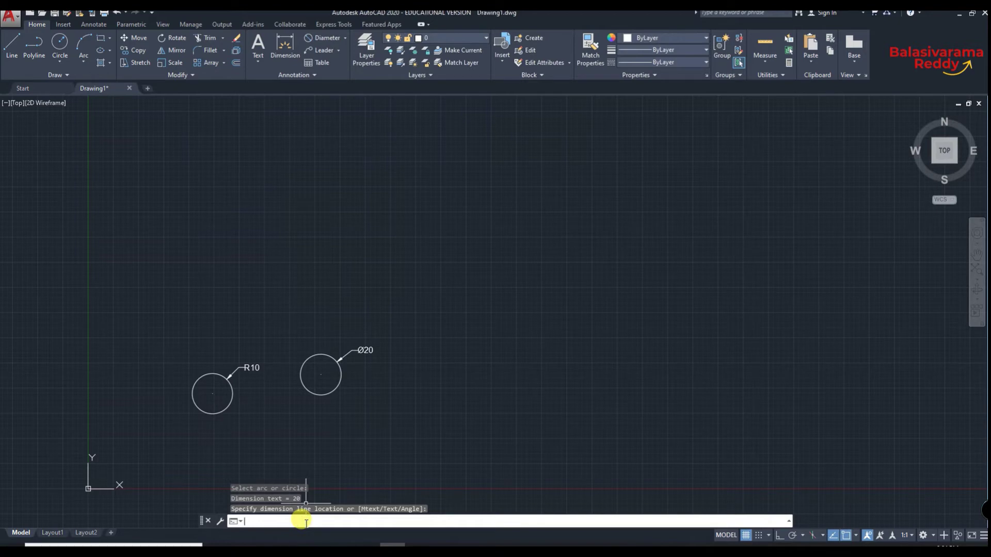
# - Set the Standard dimension style's primary unit precision to 0.000 and make it current
pyautogui.write('dim')
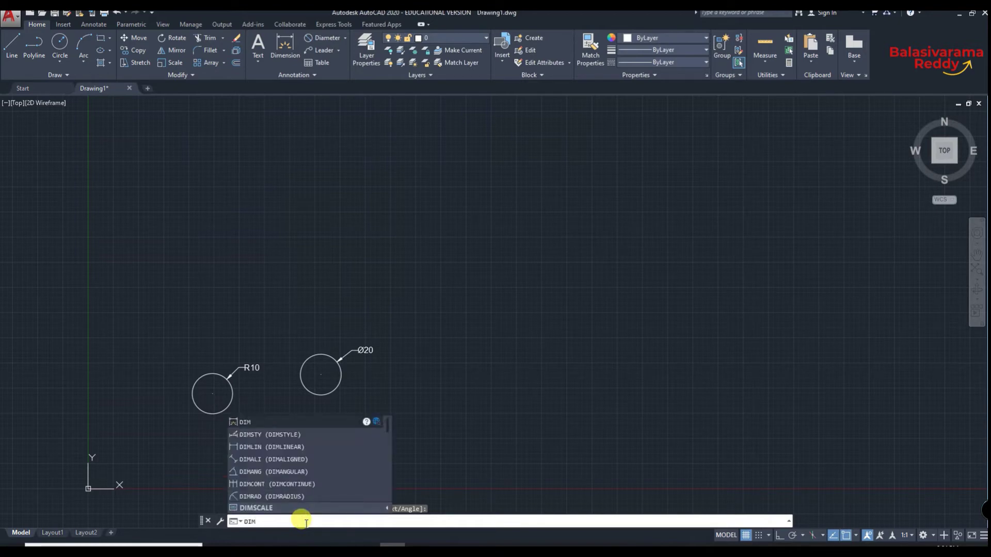
pyautogui.click(309, 438)
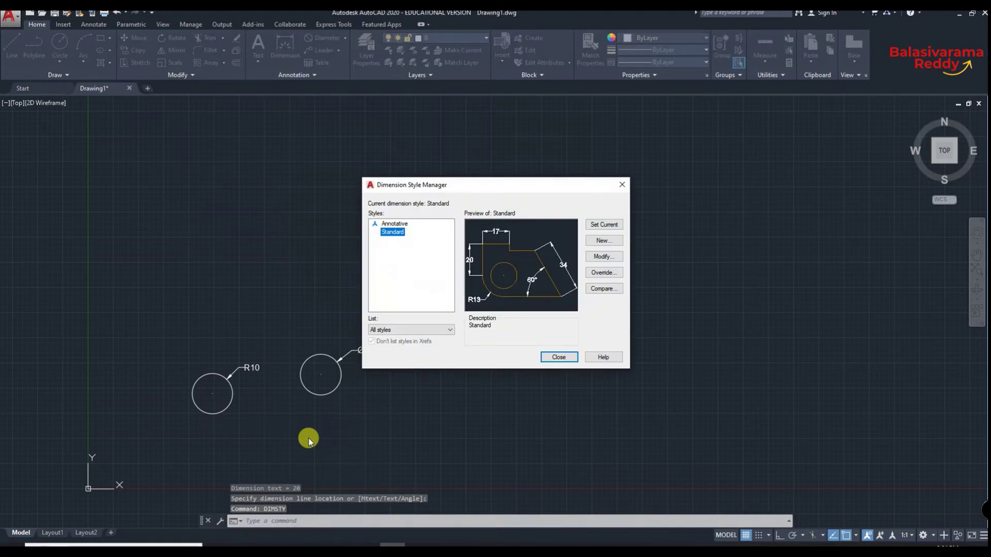
pyautogui.click(592, 259)
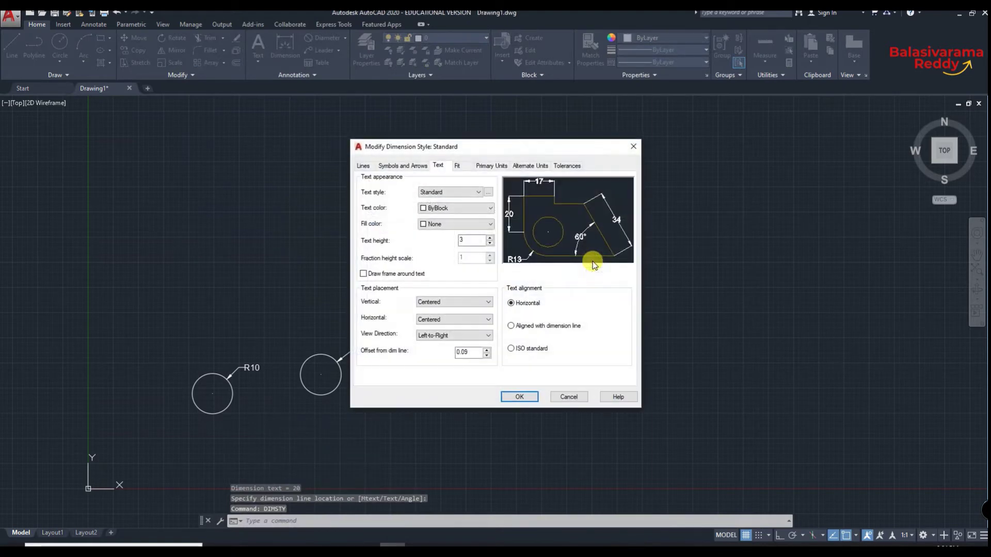
pyautogui.click(498, 168)
pyautogui.click(485, 201)
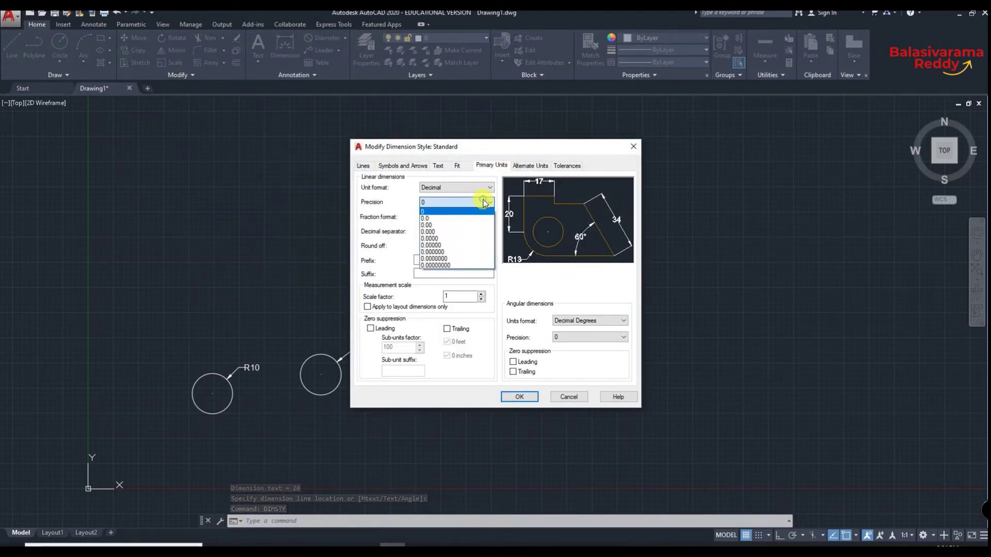
pyautogui.click(451, 232)
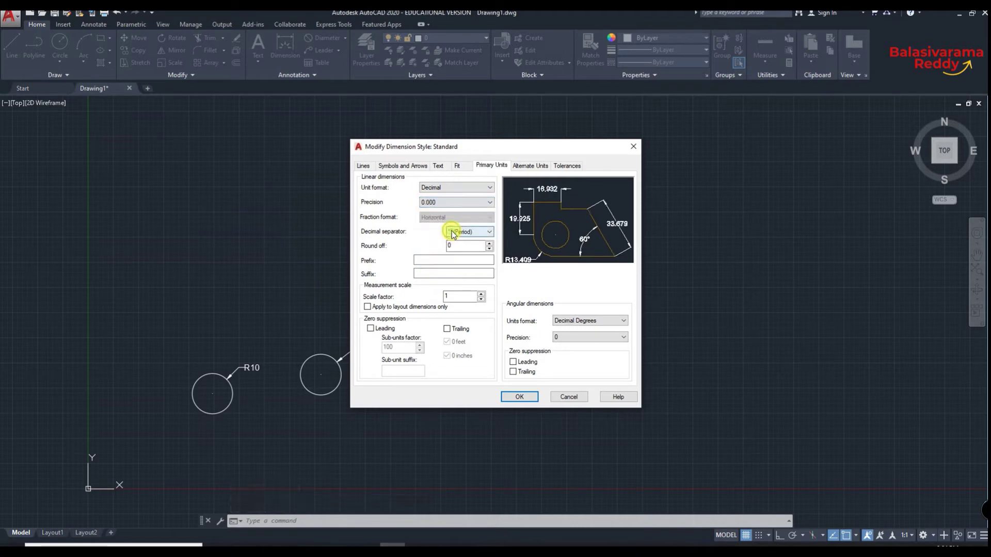
pyautogui.click(519, 397)
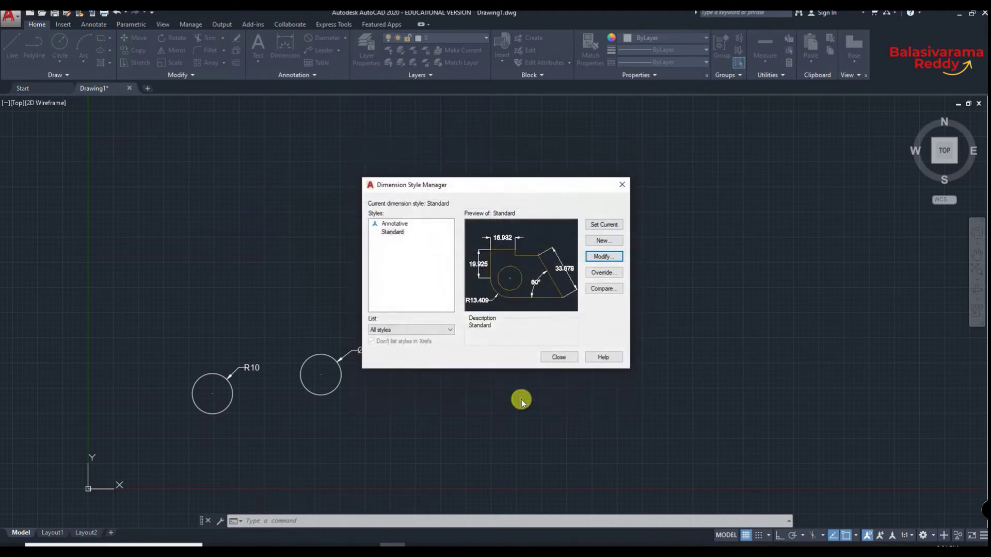
pyautogui.click(604, 225)
pyautogui.click(557, 357)
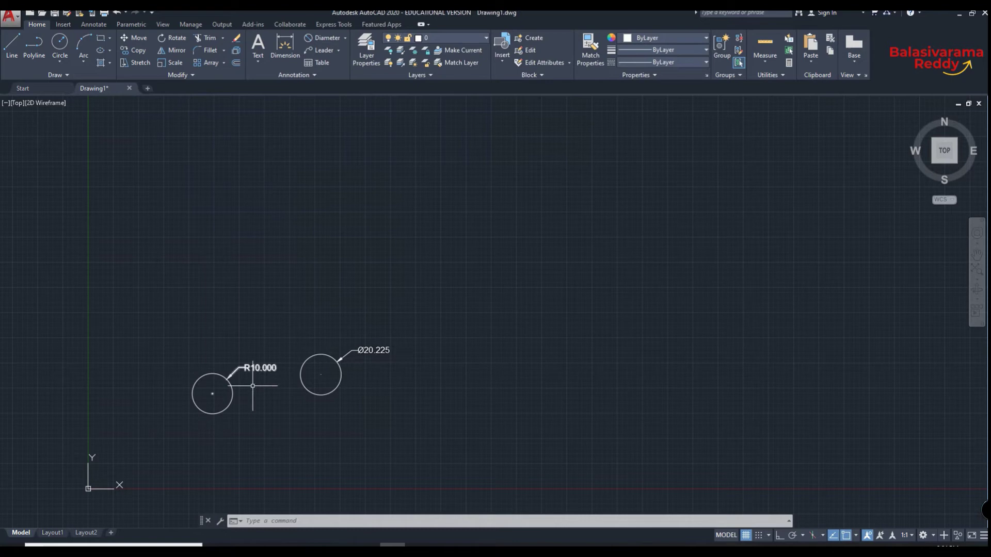
# - Delete the Ø20.225 diameter dimension from the second circle
pyautogui.rightClick(363, 352)
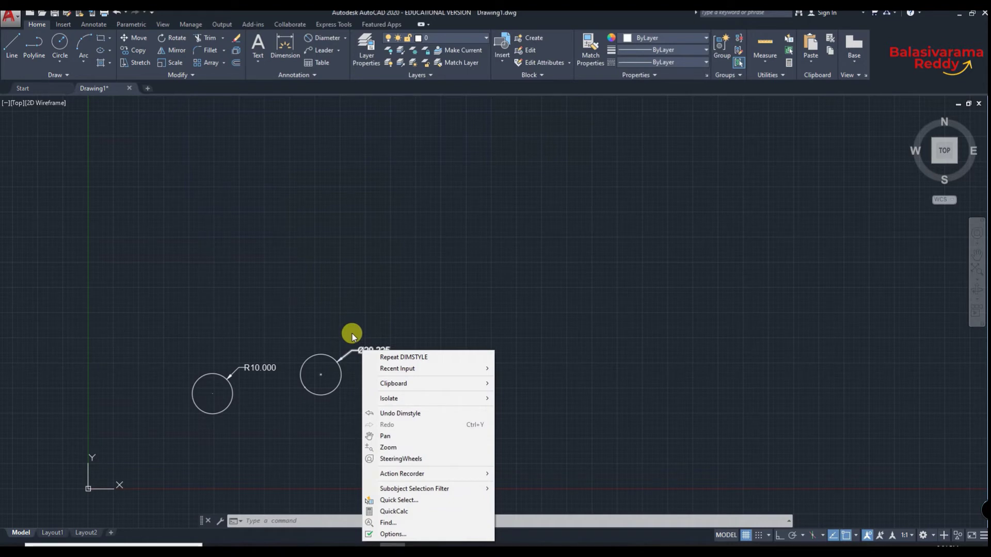
pyautogui.click(352, 333)
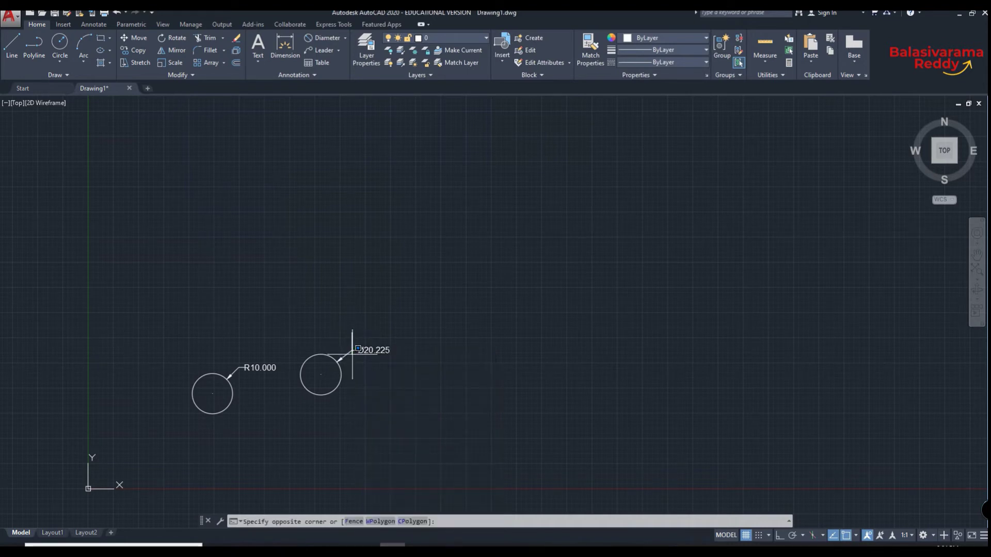
pyautogui.click(357, 353)
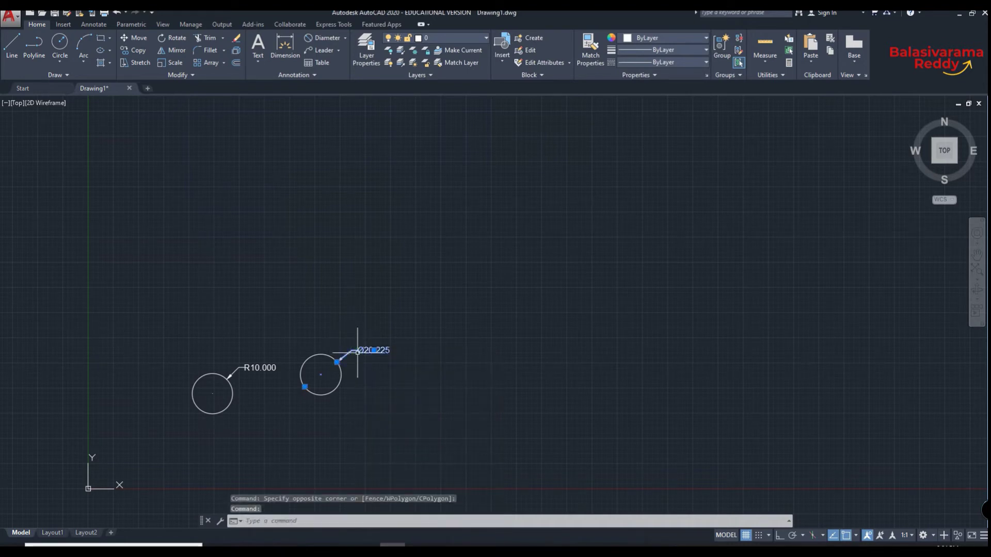
pyautogui.press('Delete')
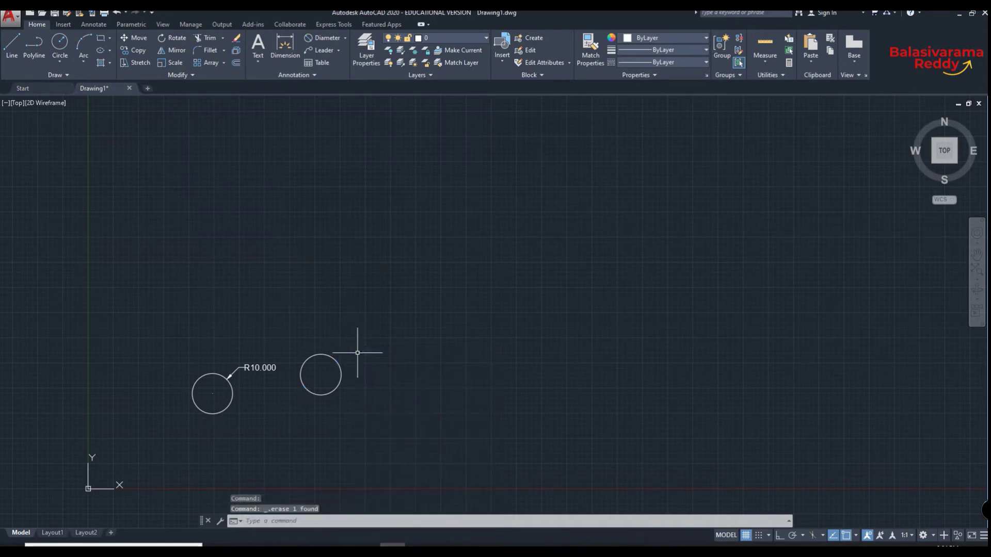
# - Add an R10.113 radius dimension to the second circle, placed above-right
pyautogui.click(343, 39)
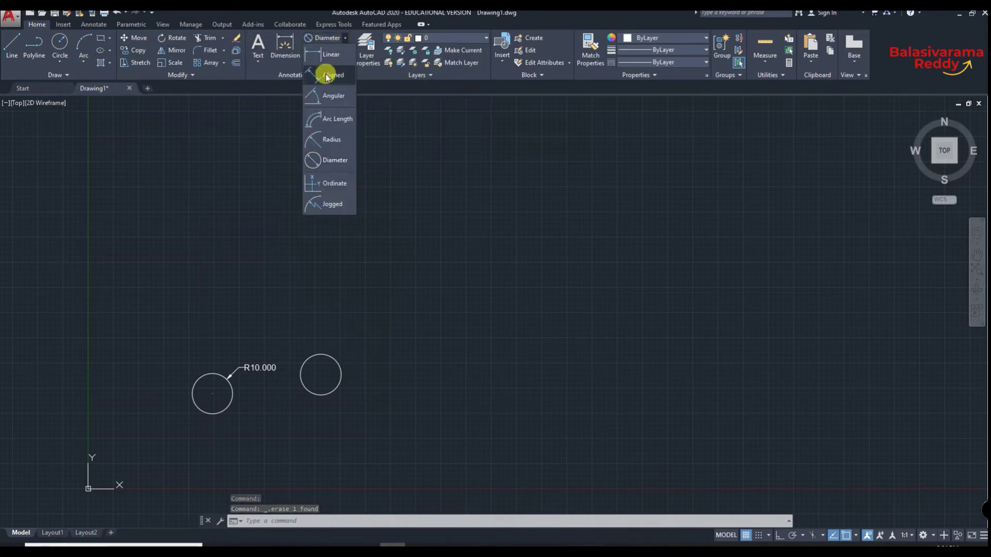
pyautogui.click(325, 138)
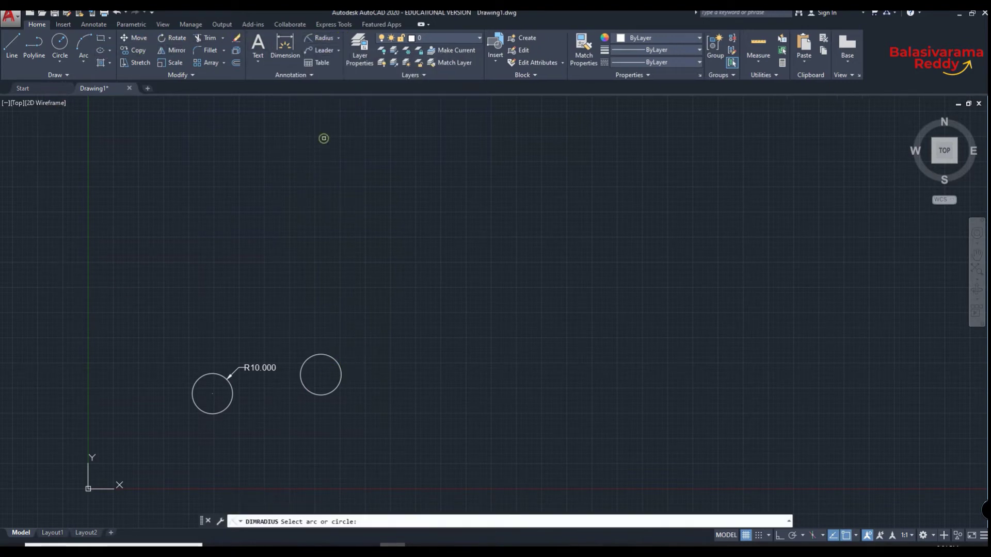
pyautogui.click(335, 360)
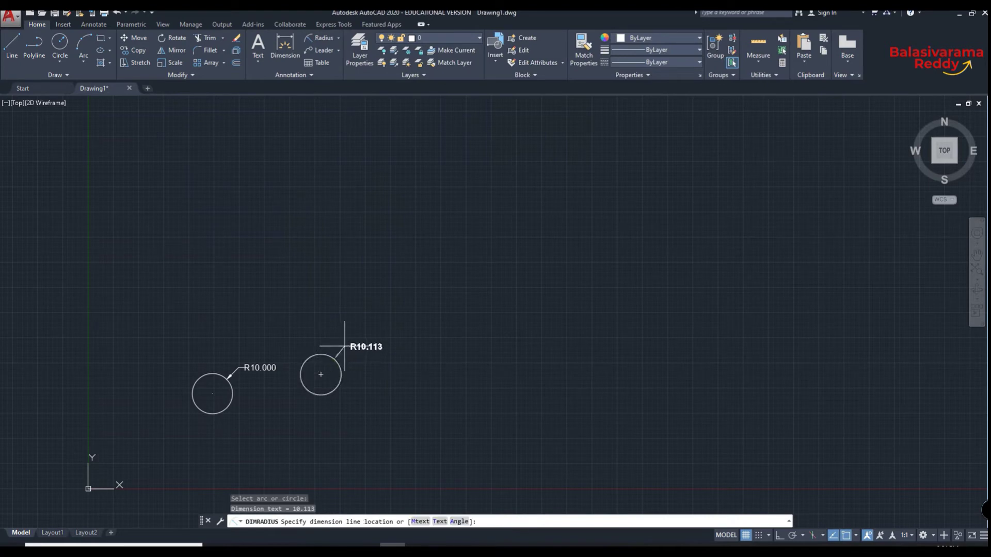
pyautogui.click(347, 344)
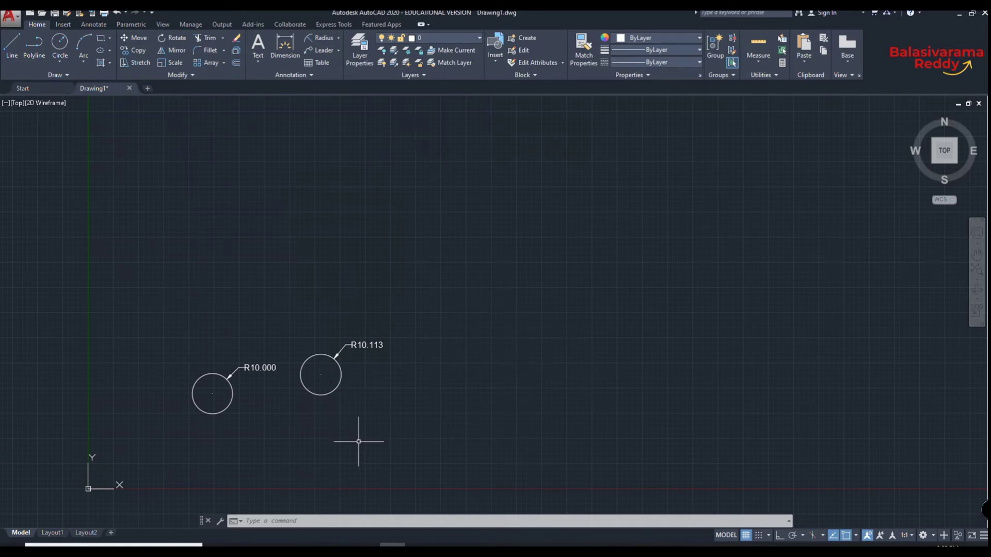
# - Preview the circle methods, then draw a short horizontal line above-right of the circles
pyautogui.click(63, 62)
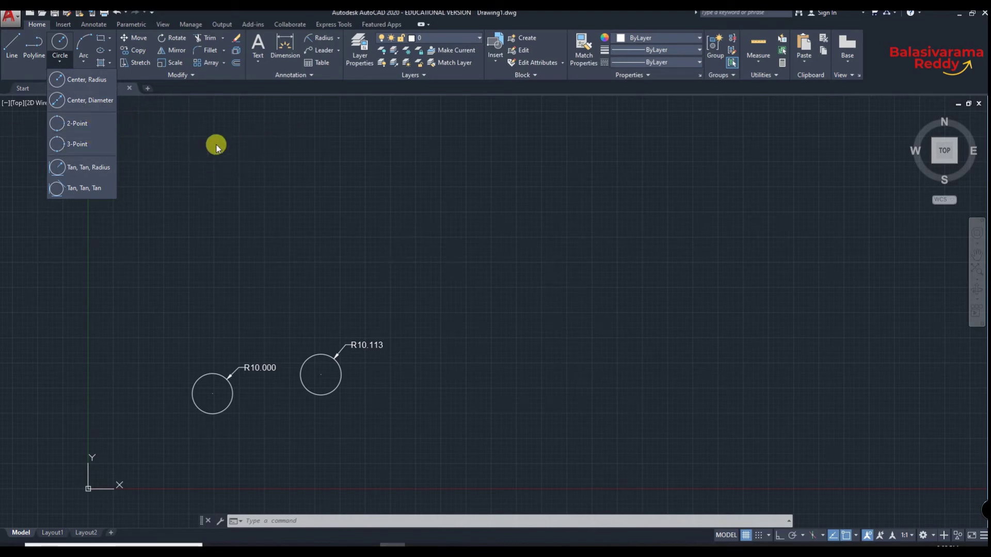
pyautogui.click(258, 169)
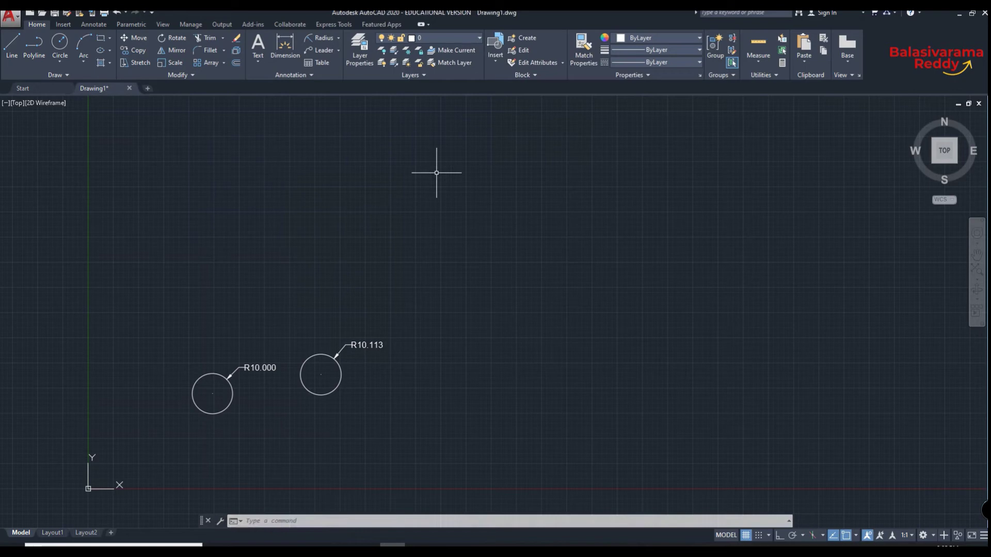
pyautogui.click(11, 41)
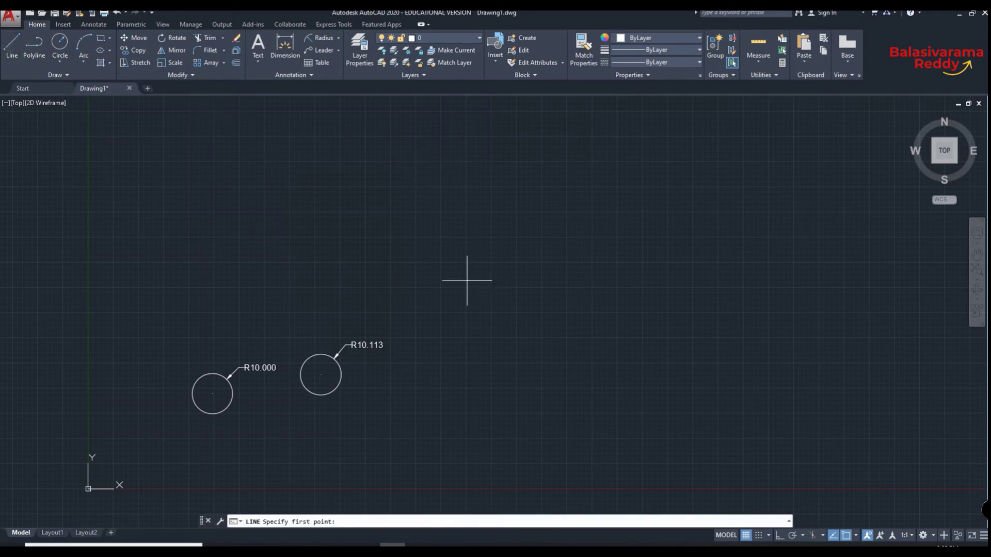
pyautogui.click(393, 283)
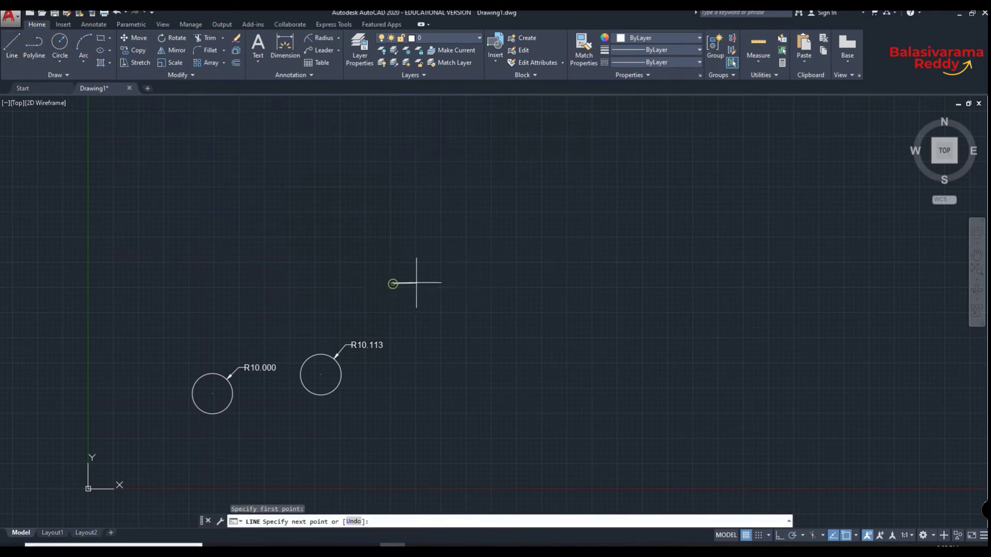
pyautogui.click(442, 284)
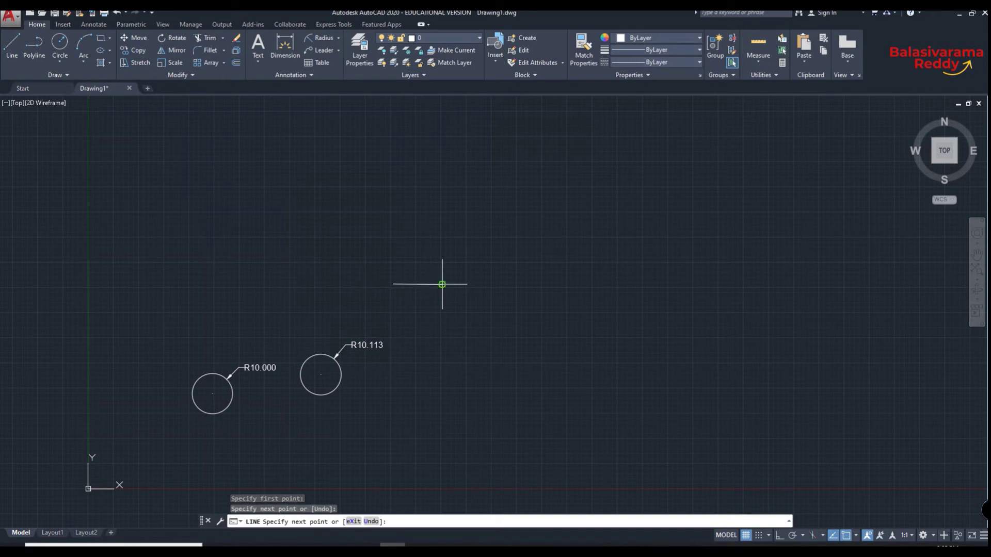
pyautogui.press('Escape')
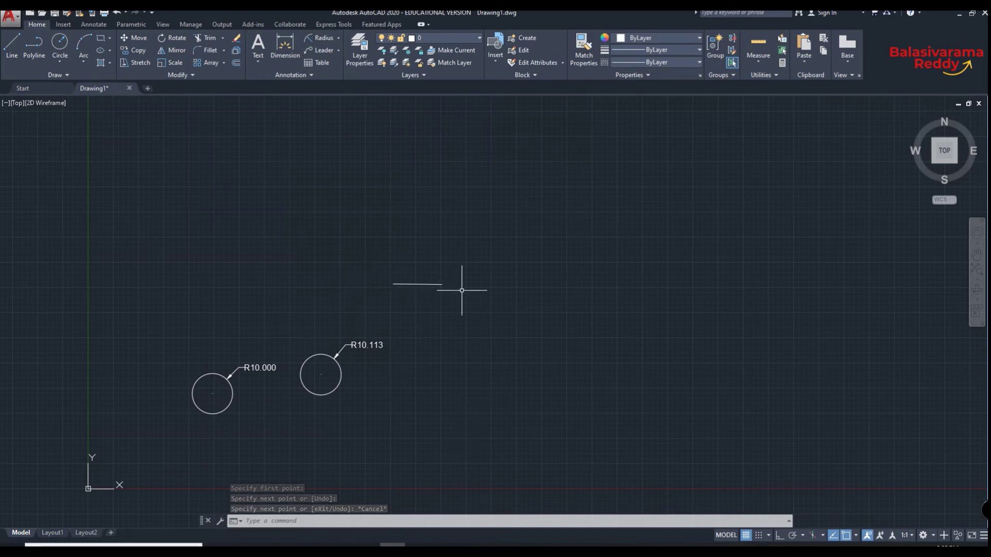
pyautogui.click(300, 521)
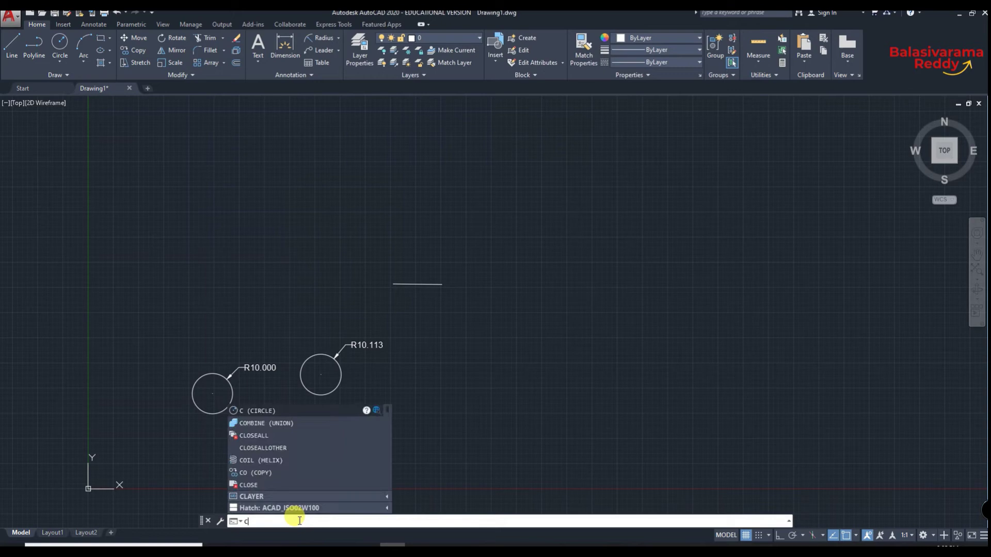
# - Draw a 2P circle using the line's left and right endpoints as its diameter
pyautogui.press('Return')
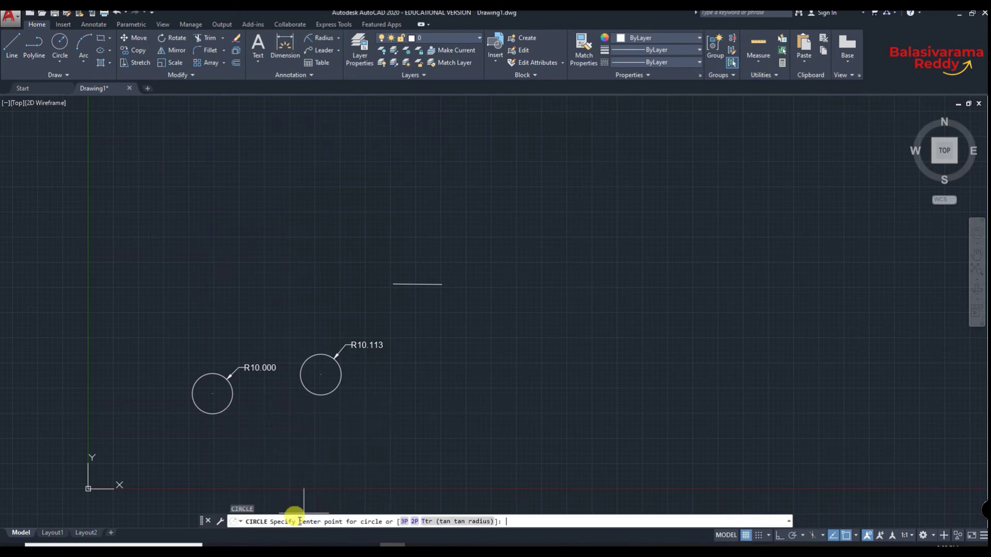
pyautogui.click(413, 522)
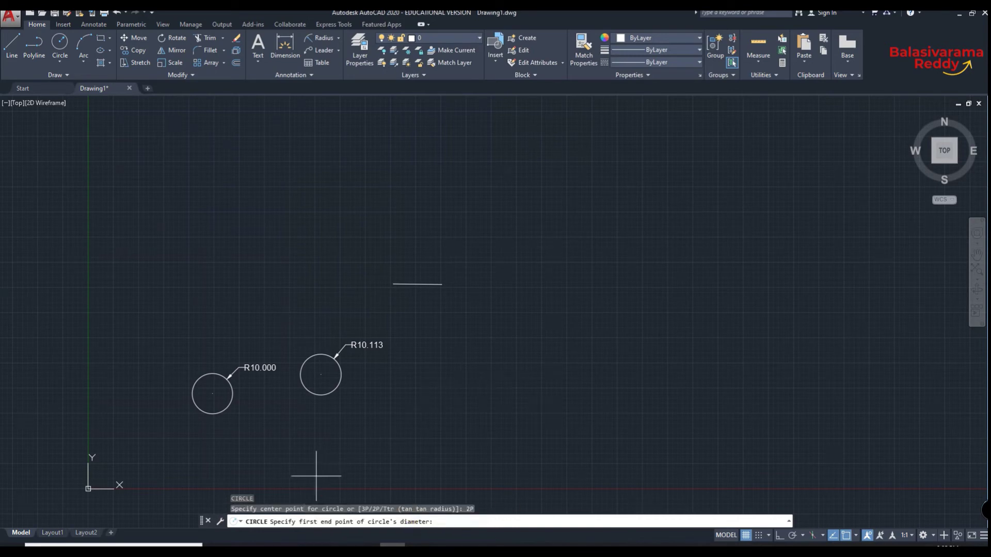
pyautogui.click(393, 284)
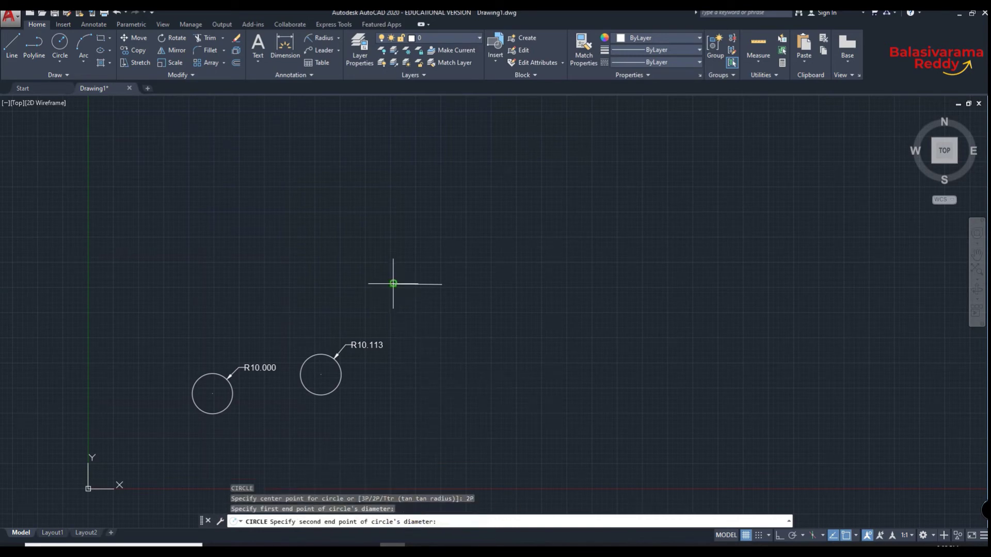
pyautogui.click(443, 284)
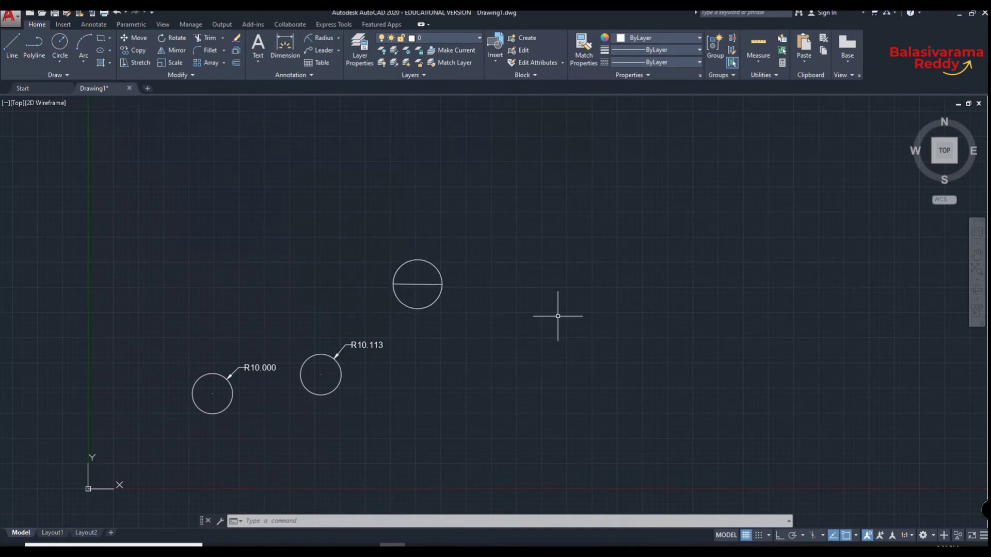
# - Draw a closed triangle with three line segments, its apex above the base
pyautogui.click(11, 44)
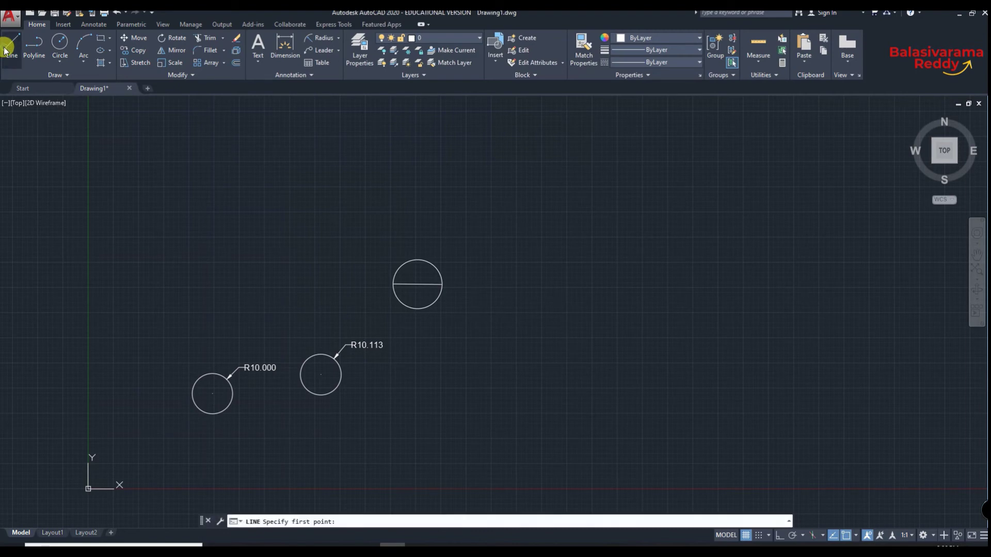
pyautogui.click(519, 288)
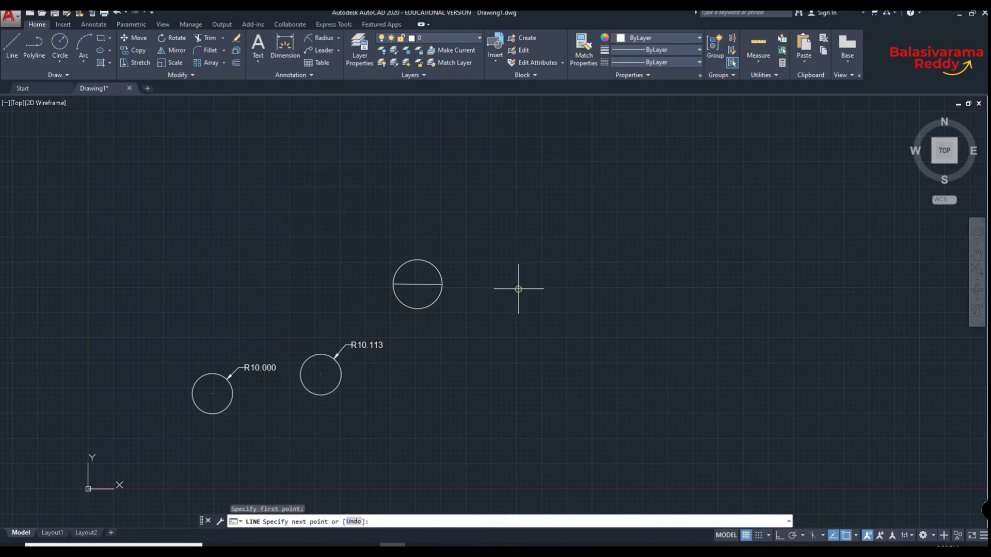
pyautogui.click(568, 289)
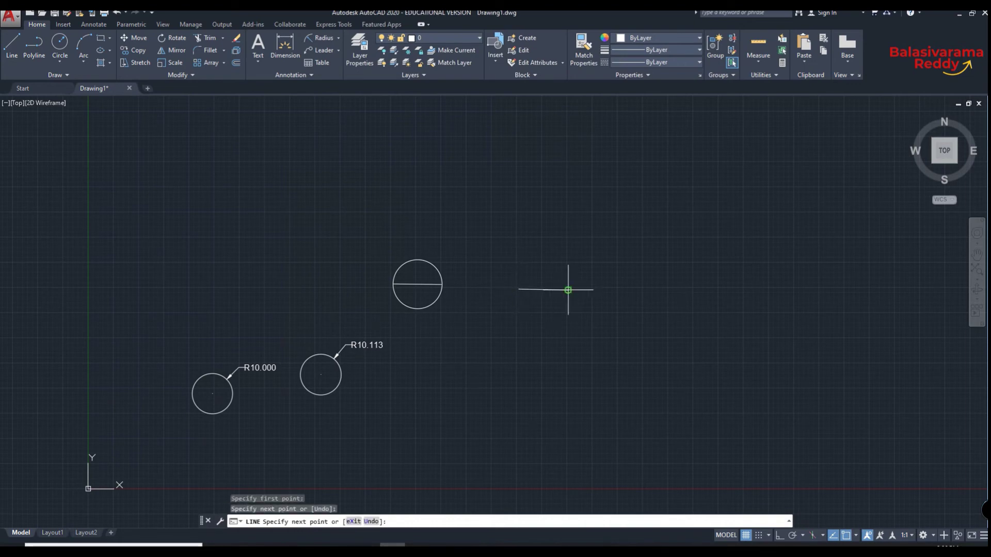
pyautogui.click(547, 239)
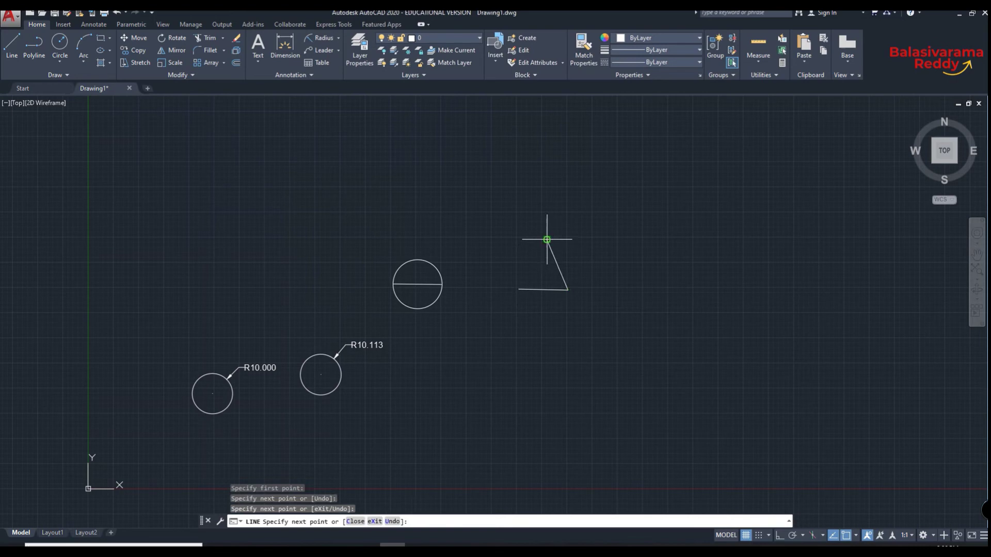
pyautogui.click(519, 289)
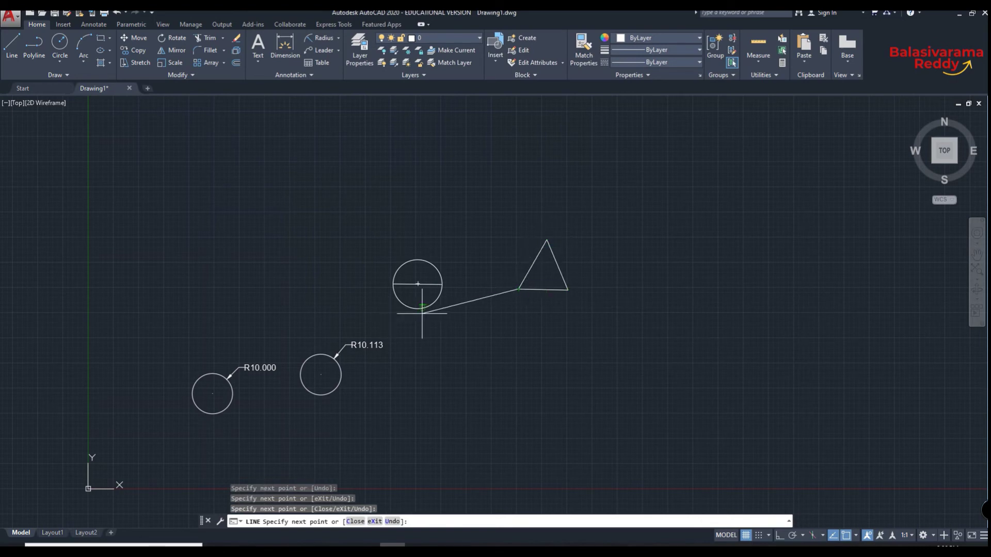
pyautogui.press('Escape')
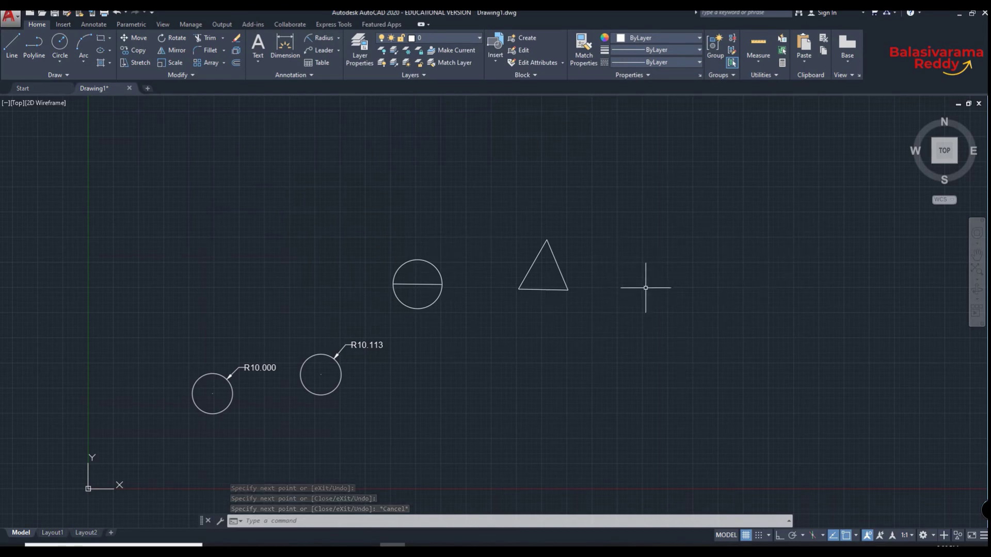
# - Draw a 3P circle through the triangle's lower-left, lower-right and top vertices
pyautogui.click(356, 522)
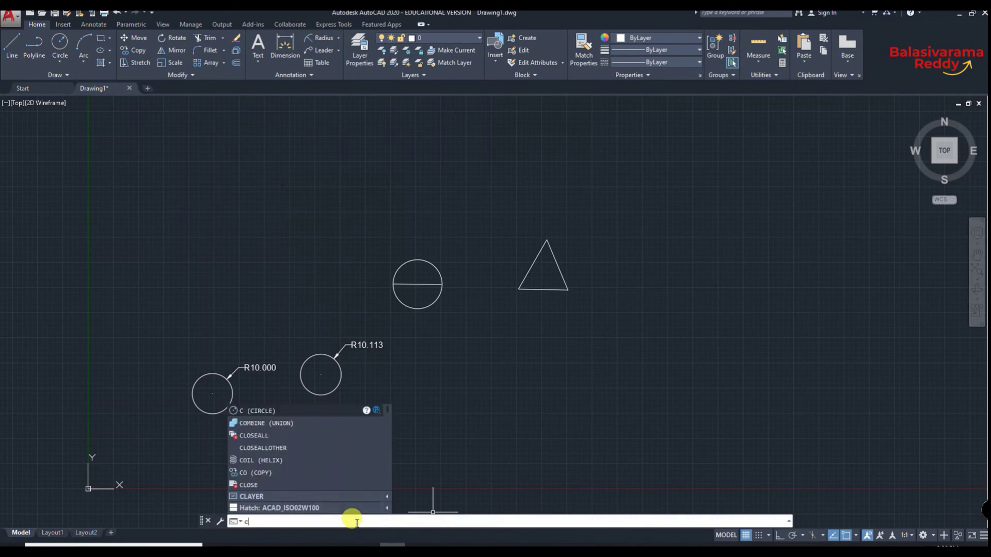
pyautogui.press('Return')
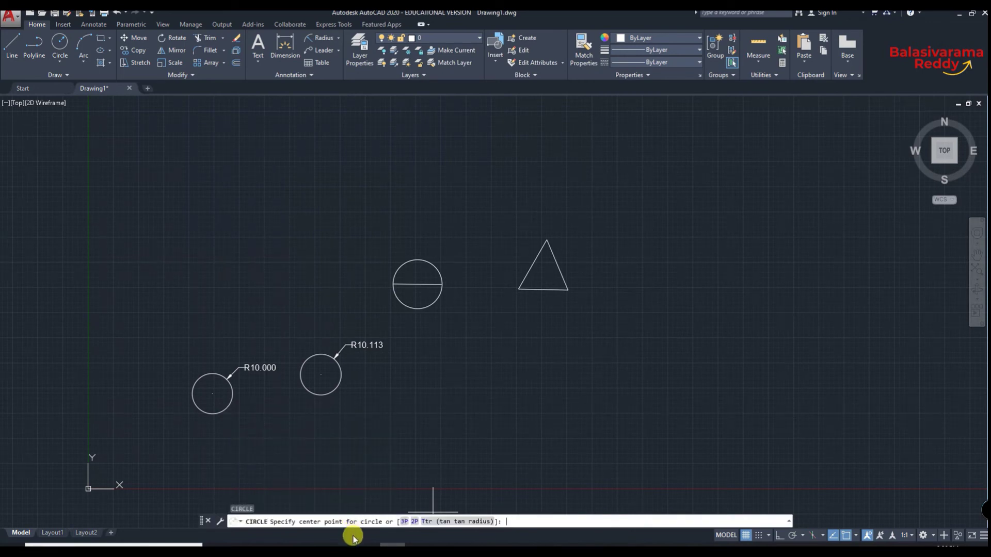
pyautogui.click(404, 522)
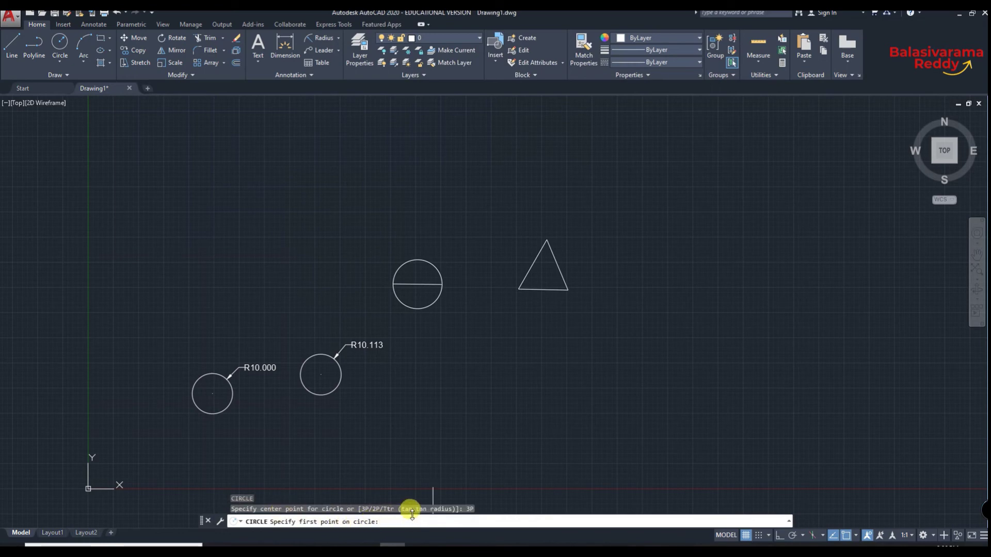
pyautogui.click(518, 290)
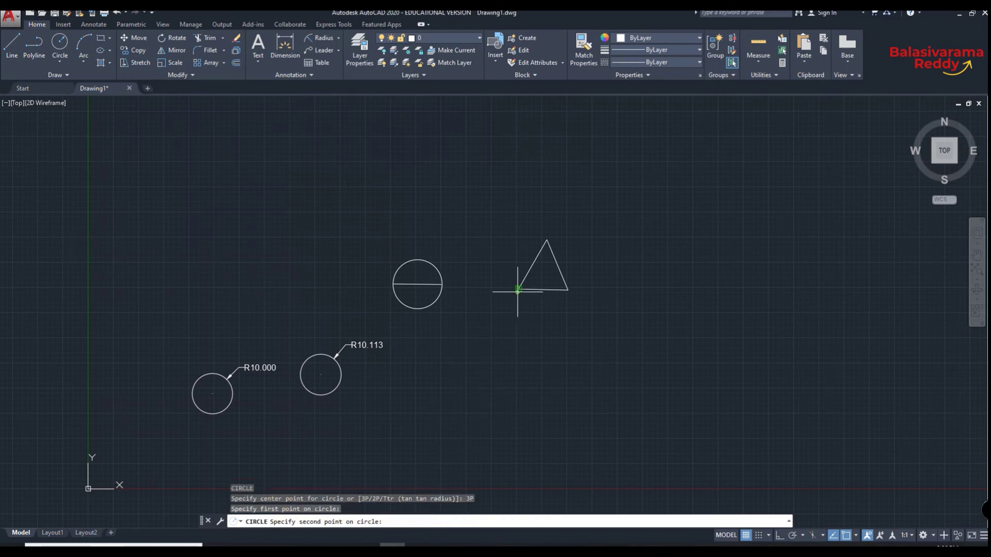
pyautogui.click(567, 291)
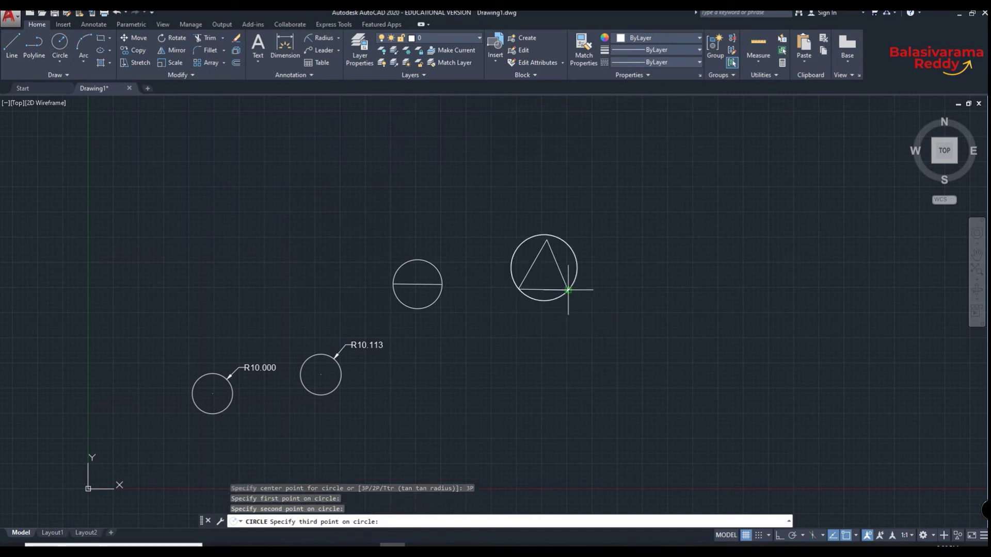
pyautogui.click(547, 239)
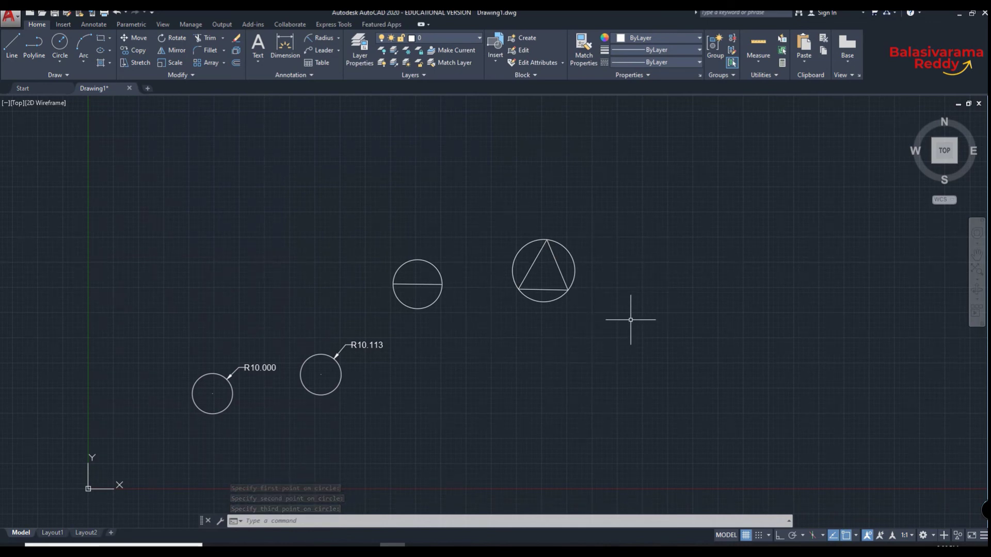
# - Draw a Ttr circle of radius 30 tangent to the two-point circle and the triangle's circle
pyautogui.click(270, 521)
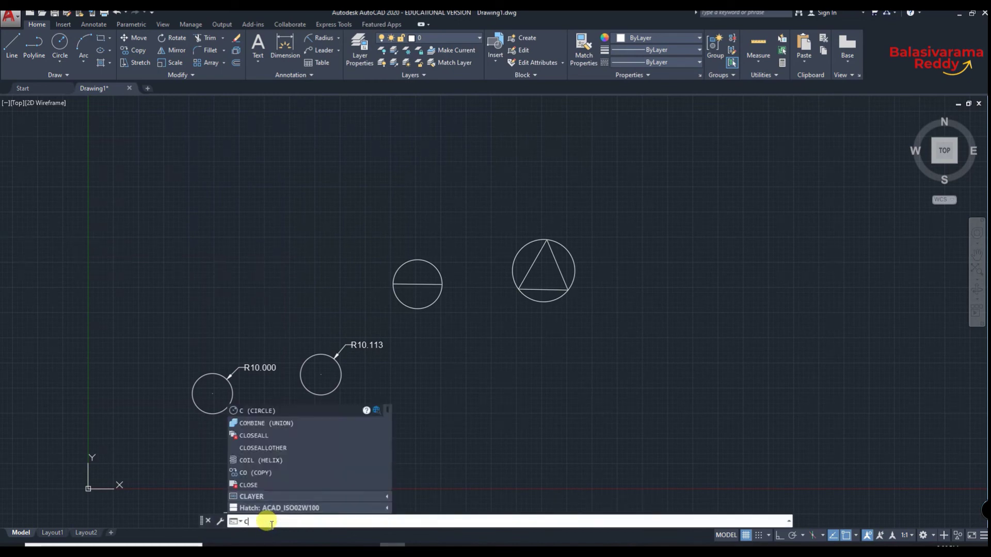
pyautogui.press('Return')
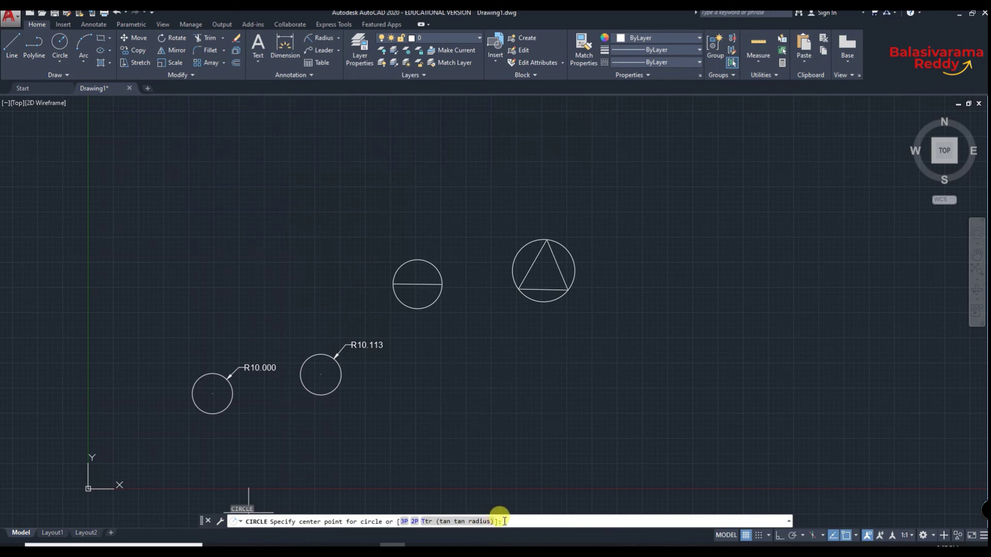
pyautogui.press('Return')
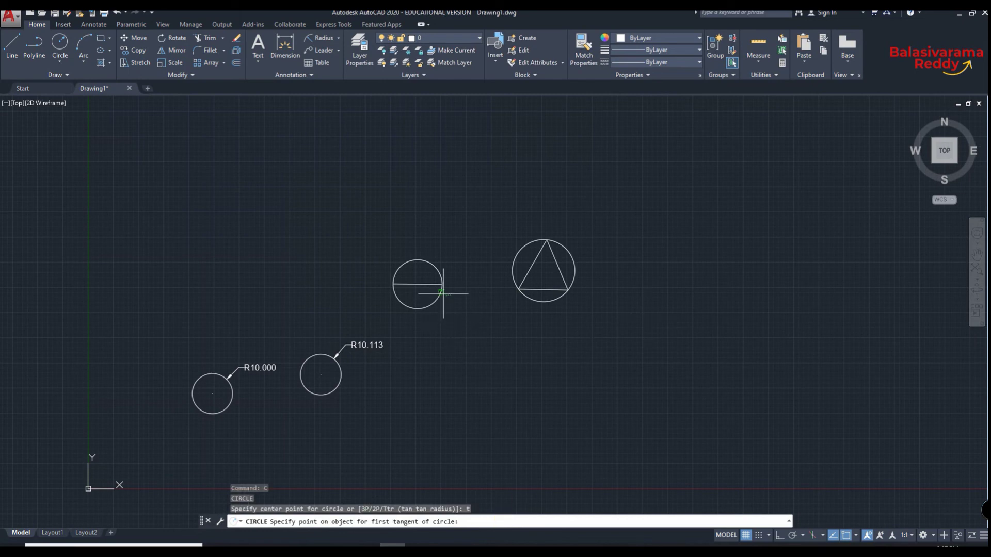
pyautogui.click(436, 269)
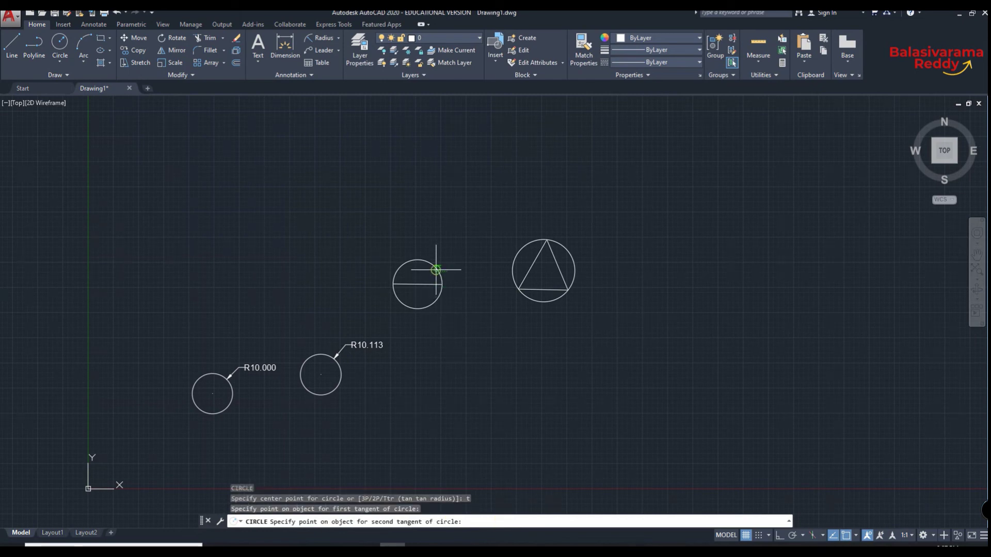
pyautogui.click(519, 260)
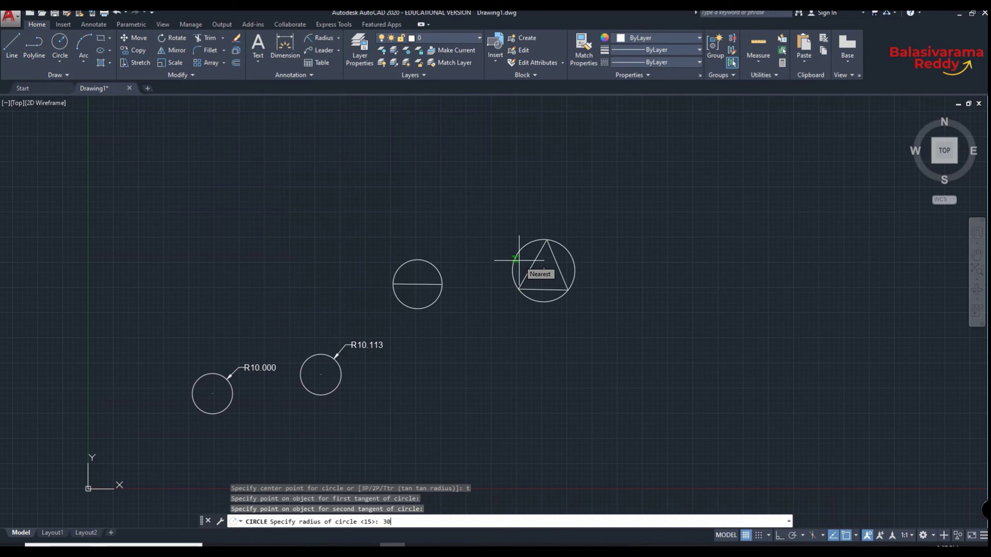
pyautogui.press('Return')
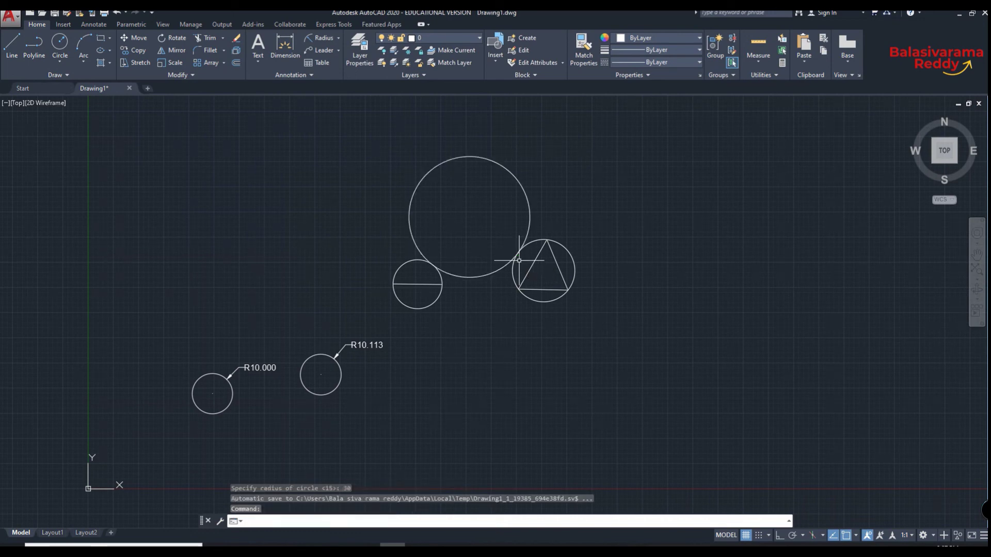